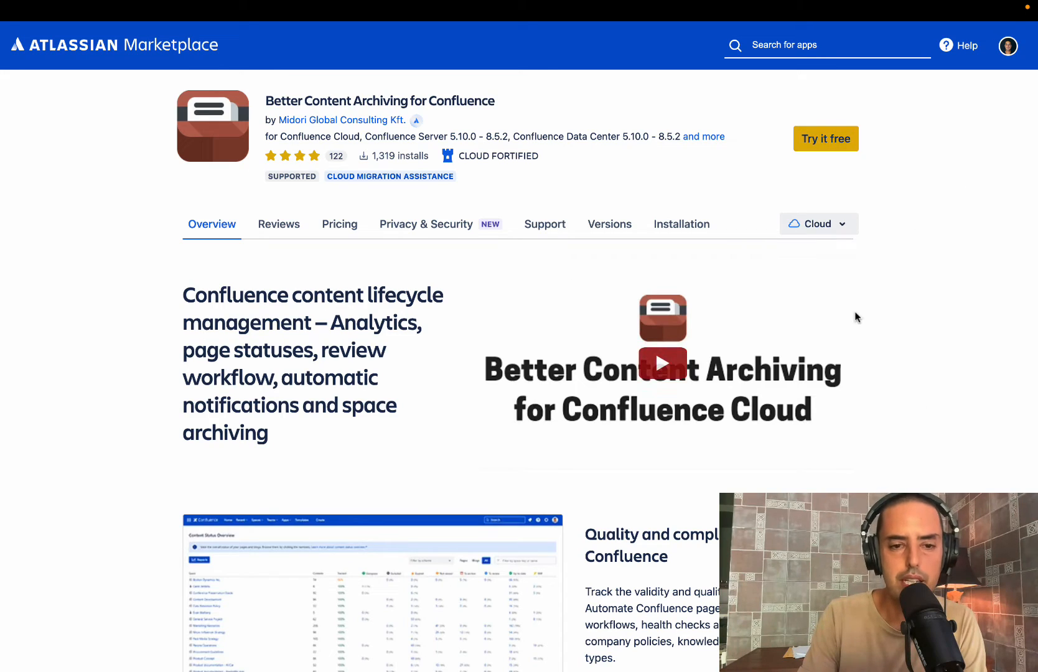
Step: Check the monthly cloud pricing of Better Content Archiving for Confluence for a team of 50 users
{"action": "scroll", "coordinate": [856, 317], "scroll_direction": "down", "scroll_amount": 8}
{"action": "scroll", "coordinate": [856, 317], "scroll_direction": "up", "scroll_amount": 10}
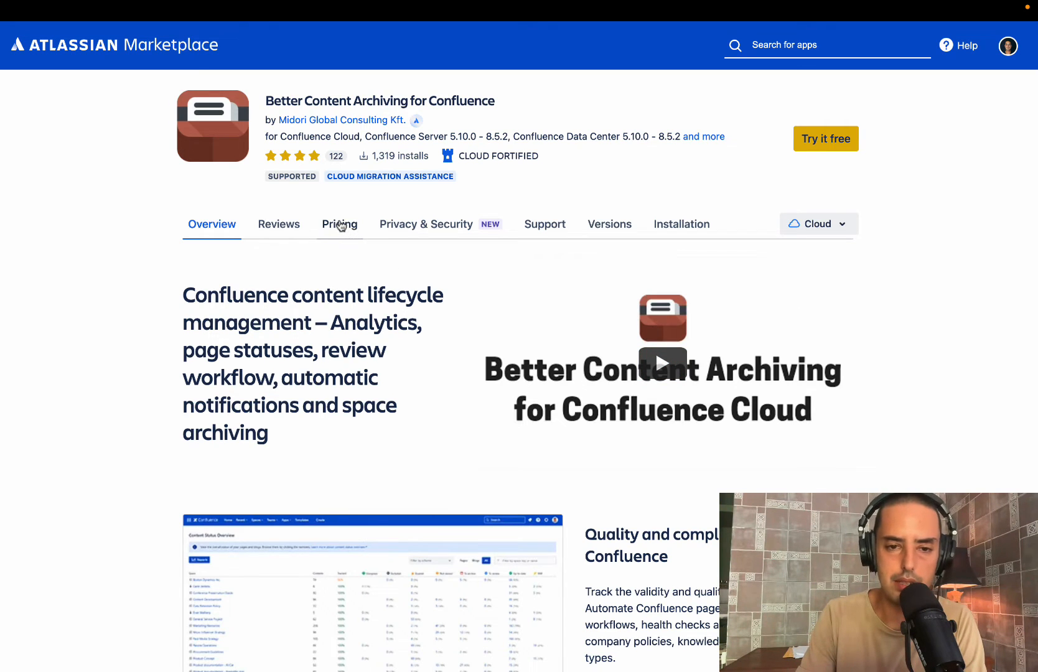
{"action": "left_click", "coordinate": [341, 226]}
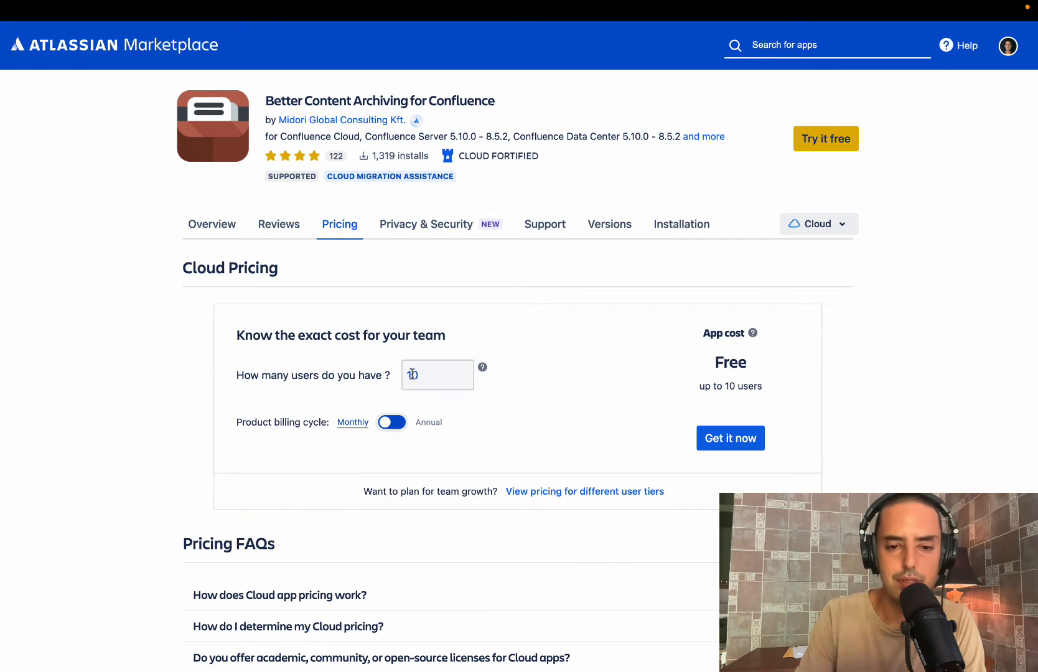
{"action": "left_click", "coordinate": [412, 374]}
{"action": "key", "text": "BackSpace"}
{"action": "key", "text": "BackSpace"}
{"action": "type", "text": "5"}
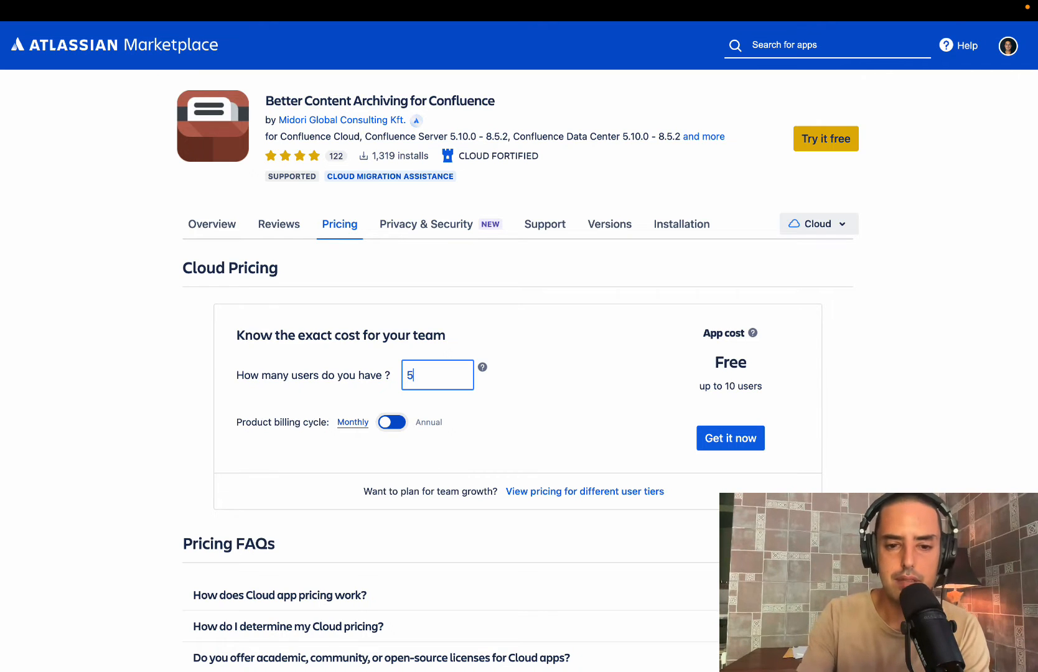
{"action": "type", "text": "0"}
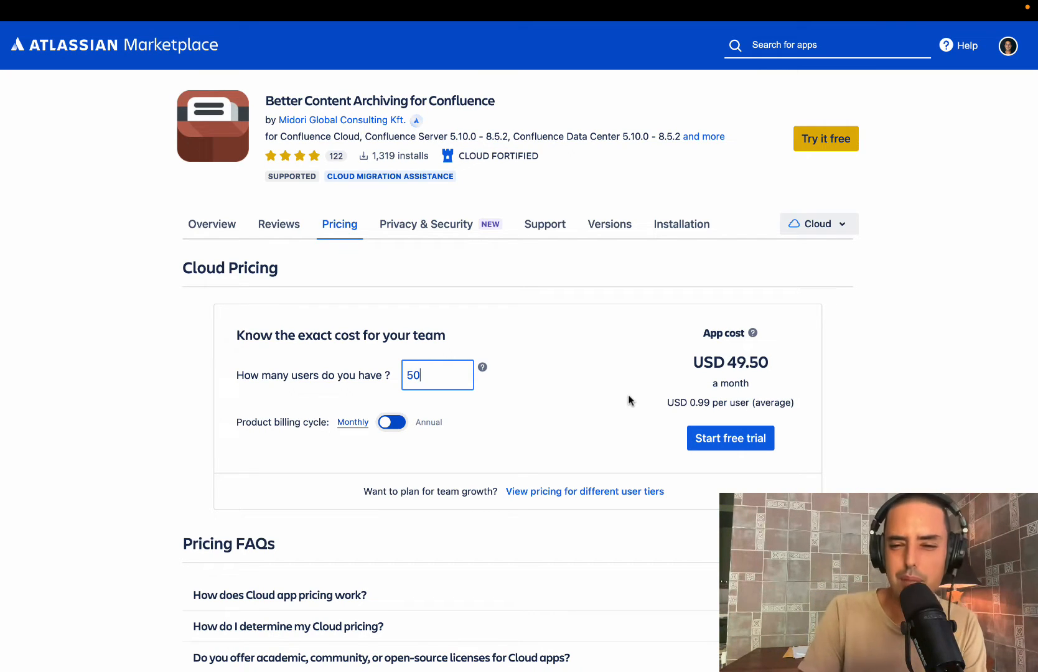
{"action": "key", "text": "Tab"}
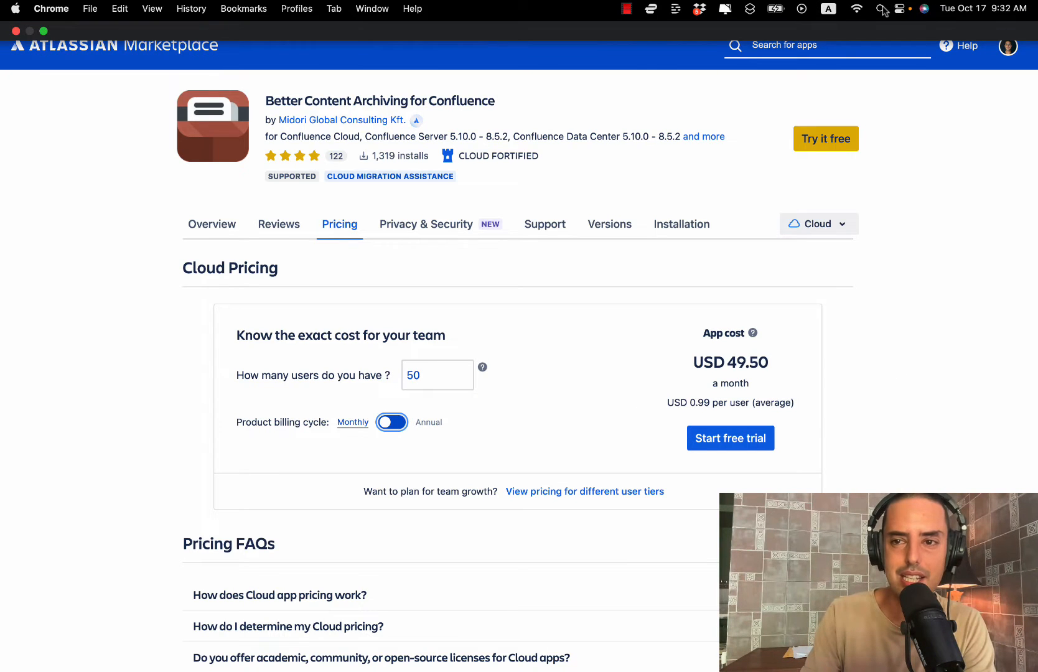
Step: Calculate 20 * 7.5 * 10 in Spotlight Search and dismiss the search
{"action": "left_click", "coordinate": [881, 8]}
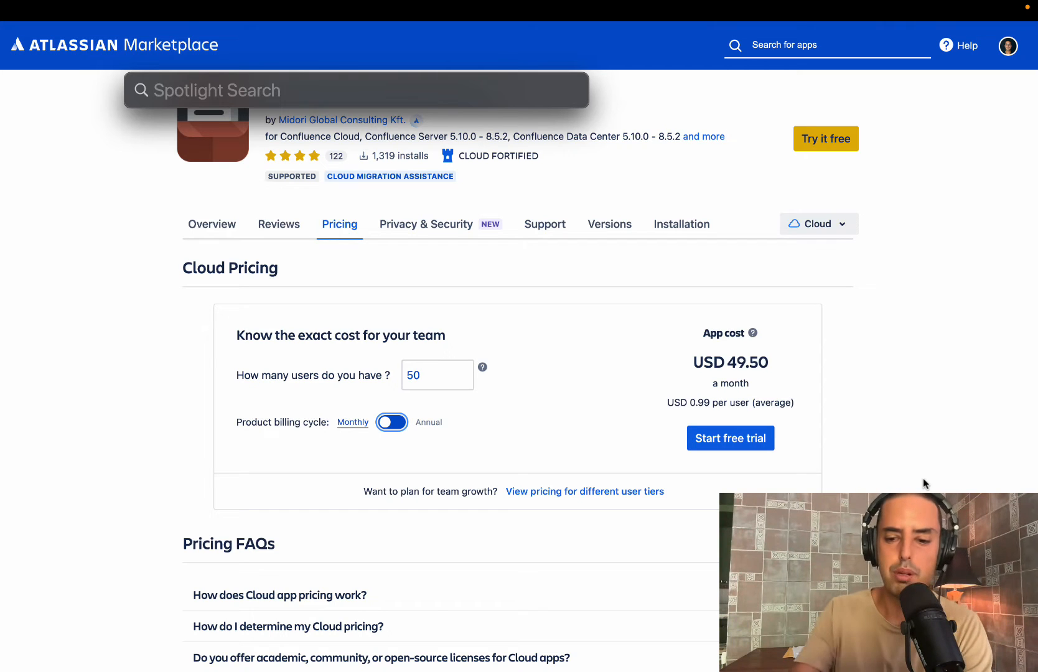
{"action": "type", "text": "20 * "}
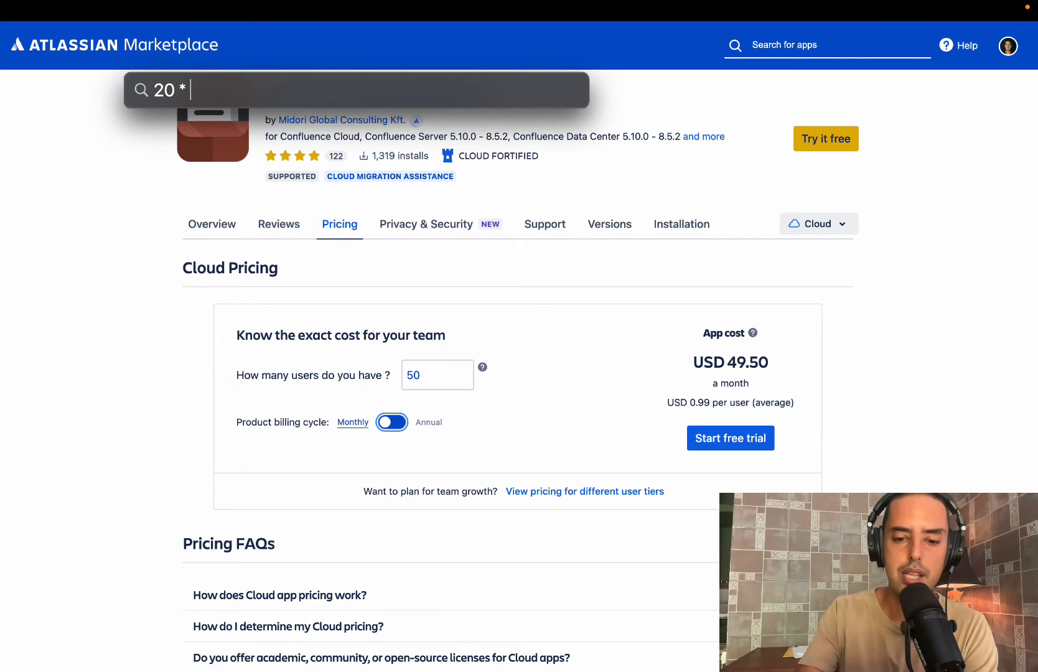
{"action": "type", "text": "7.5"}
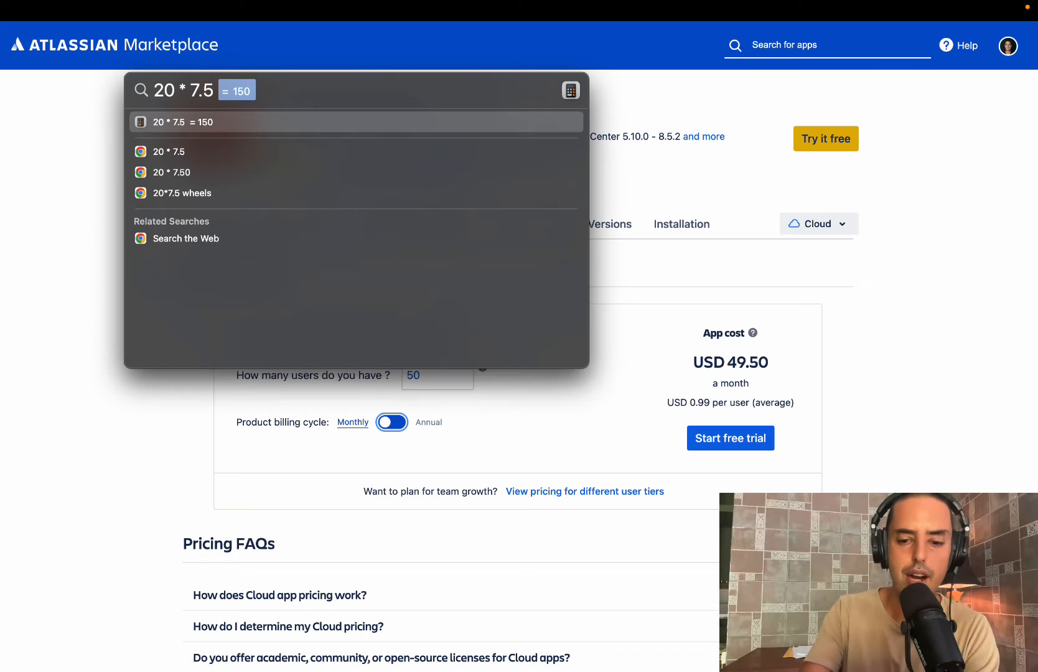
{"action": "type", "text": " * 10"}
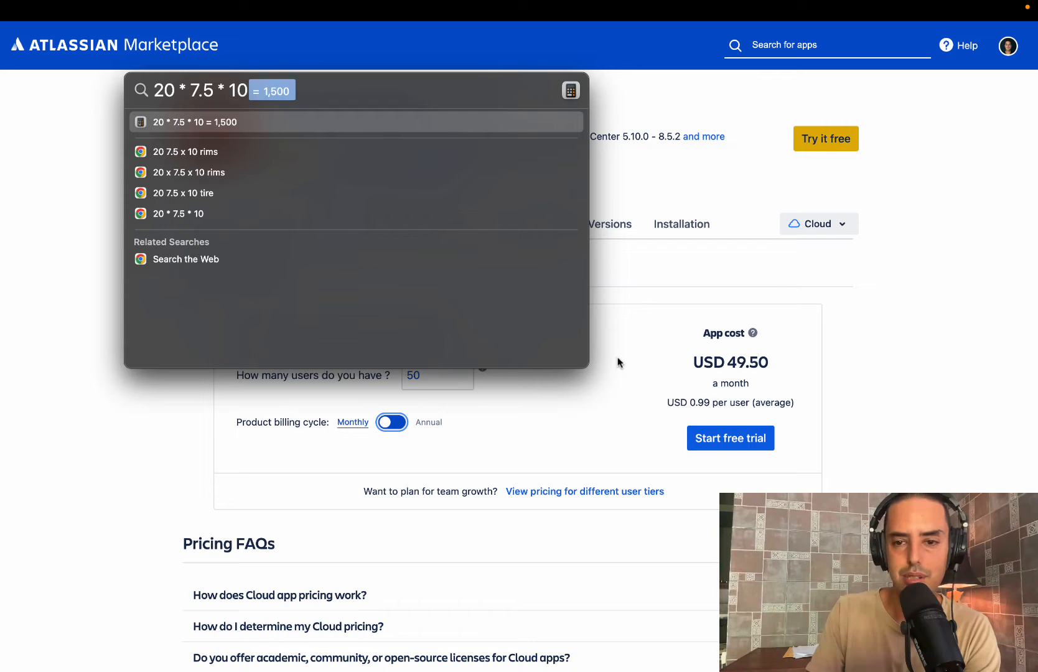
{"action": "left_click", "coordinate": [921, 320]}
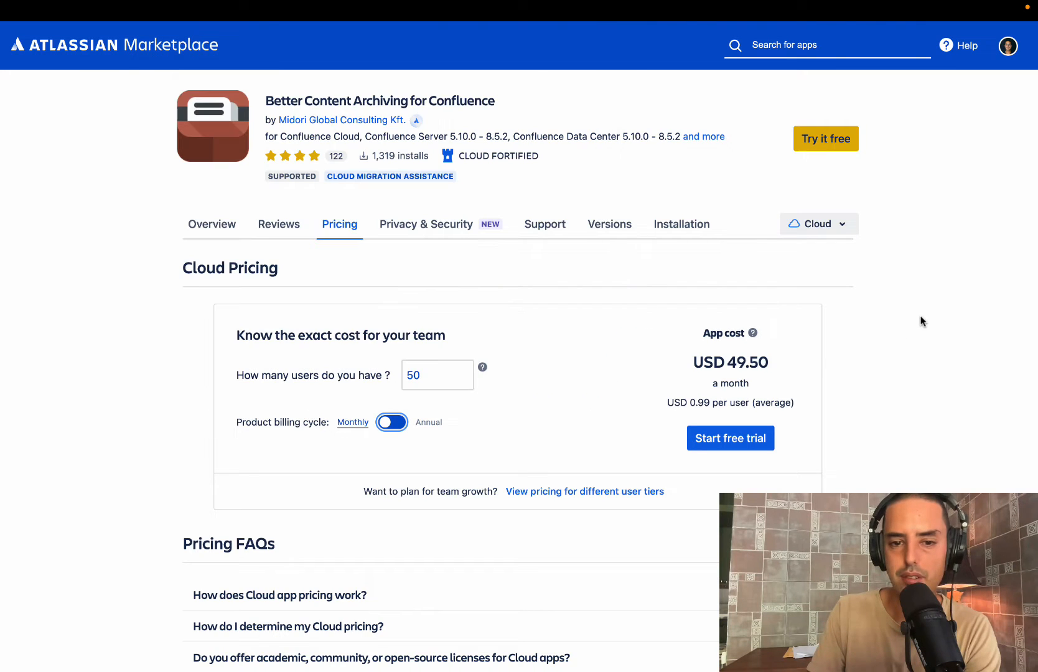
{"action": "left_click", "coordinate": [400, 422]}
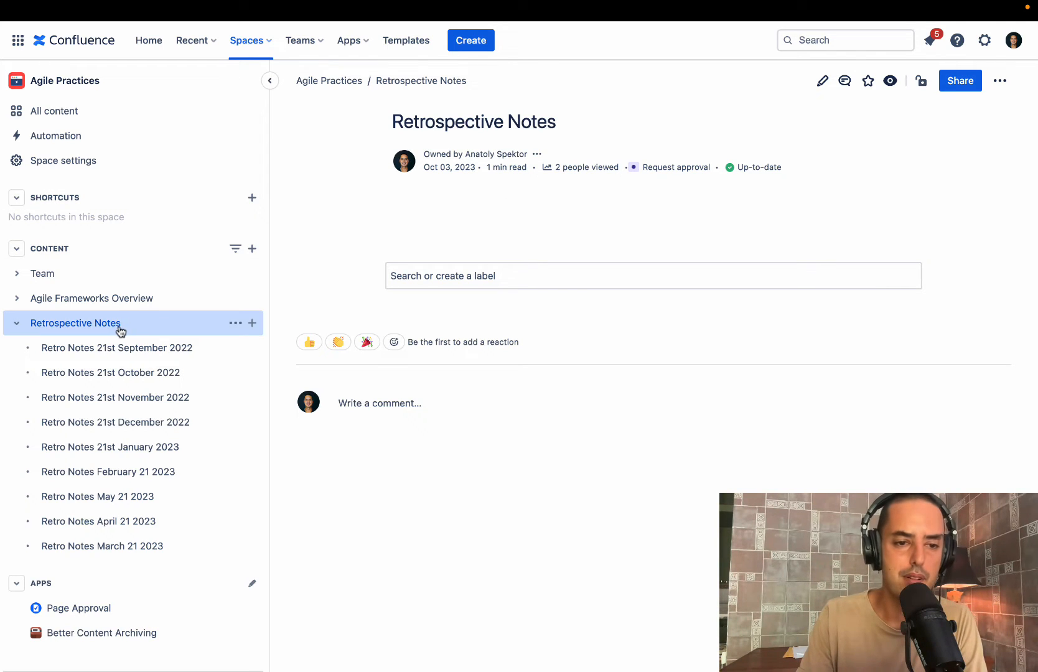
Step: Change the owner of the Retrospective Notes page to the other team member
{"action": "left_click", "coordinate": [537, 154]}
{"action": "left_click", "coordinate": [441, 229]}
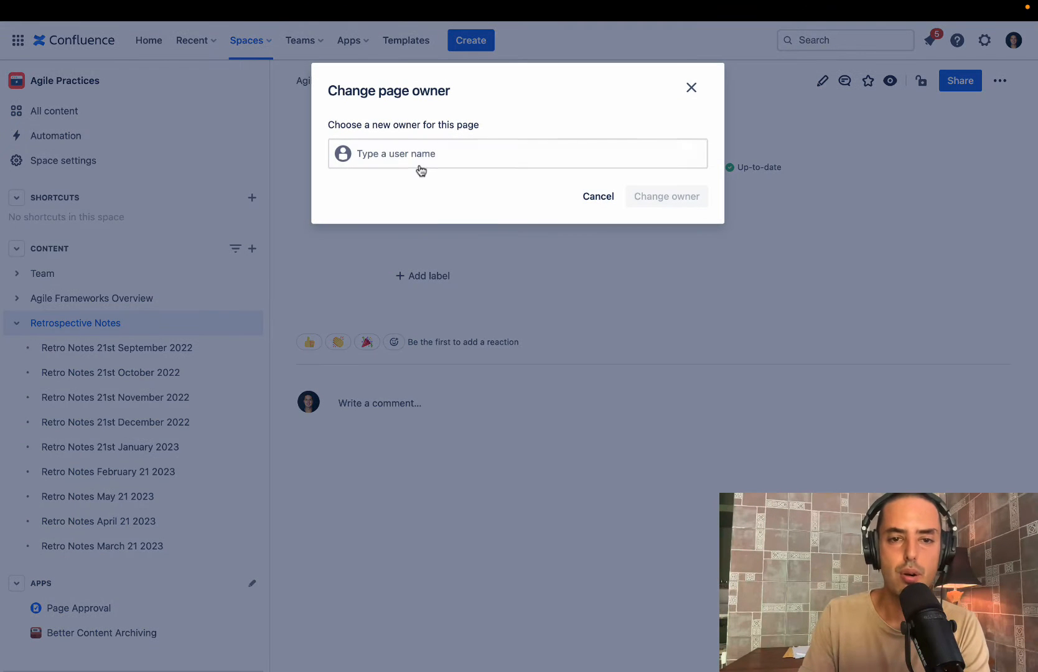
{"action": "type", "text": "Mar"}
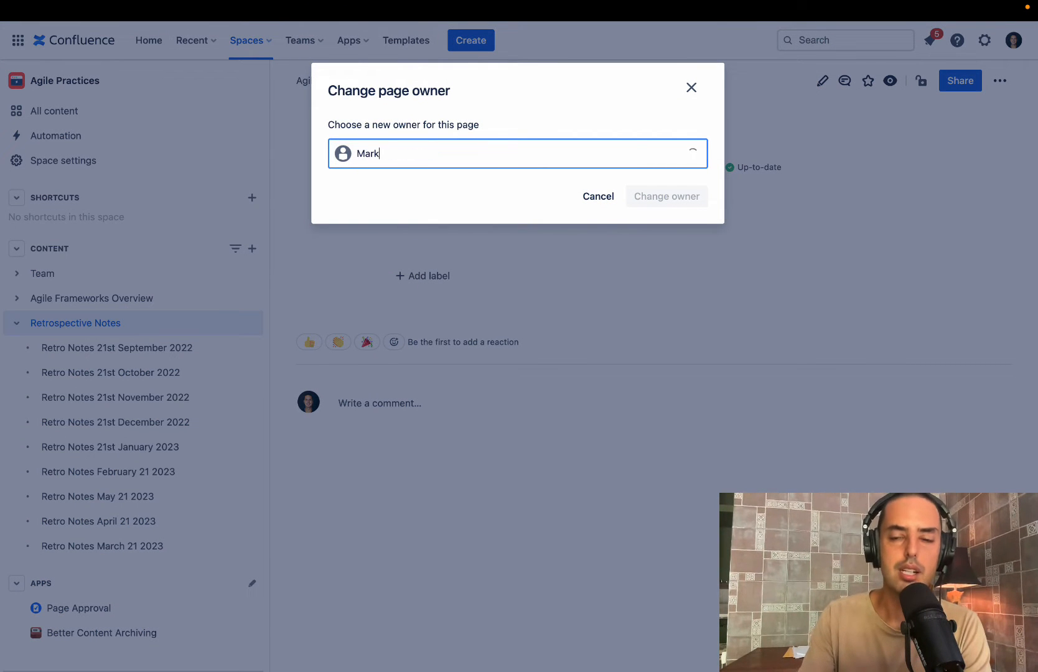
{"action": "type", "text": "k"}
{"action": "left_click", "coordinate": [373, 195]}
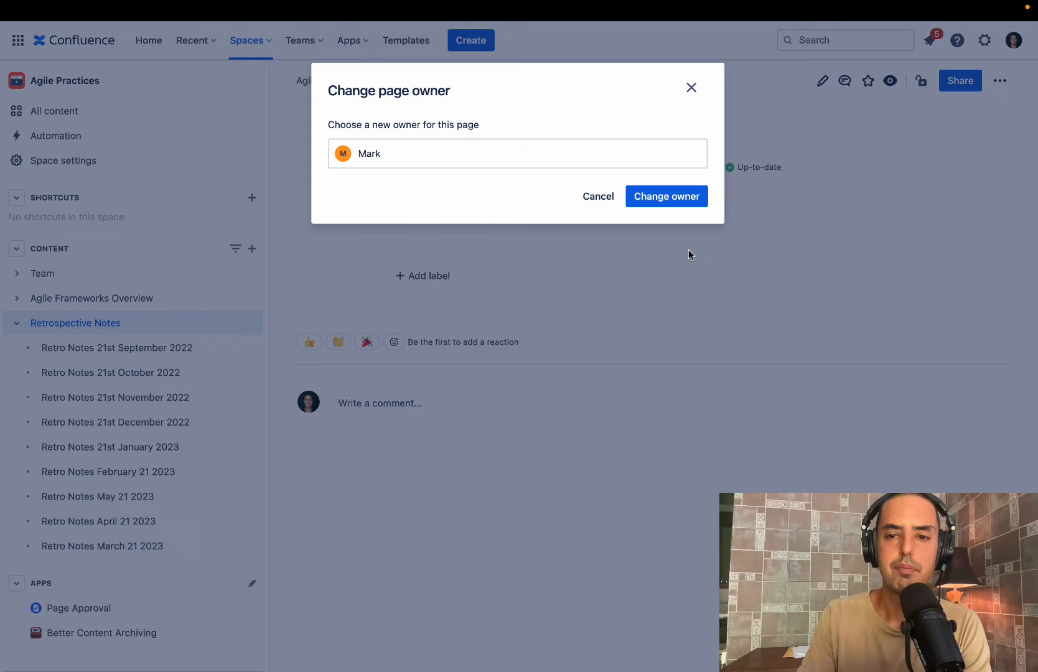
{"action": "left_click", "coordinate": [664, 200]}
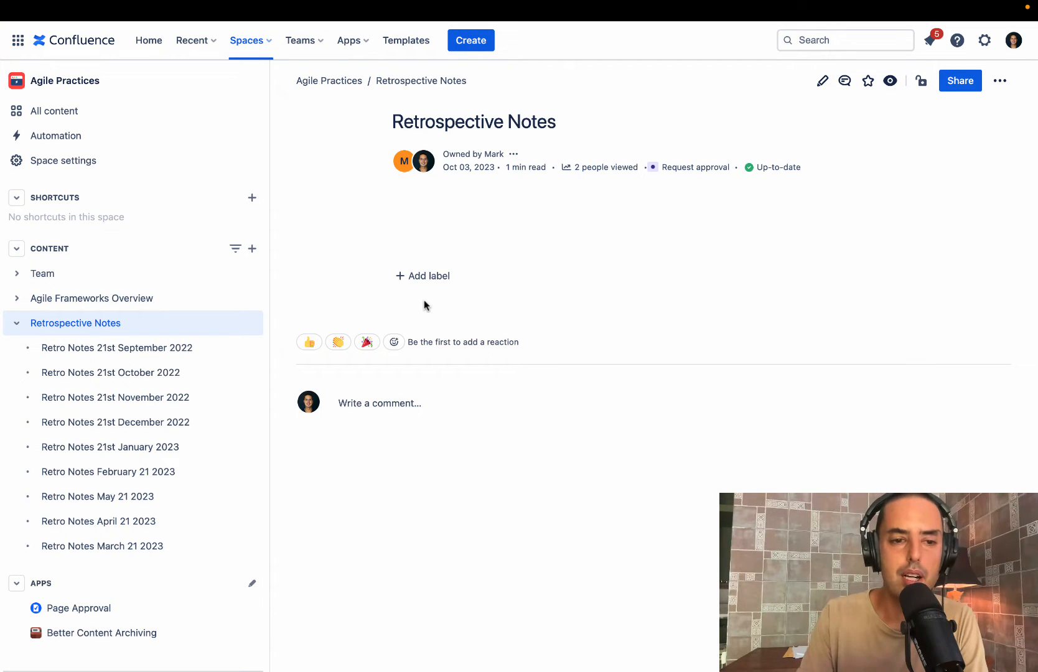
Step: View the child page Retro Notes 21st September 2022 to check who owns it
{"action": "mouse_move", "coordinate": [79, 352]}
{"action": "left_click", "coordinate": [78, 350]}
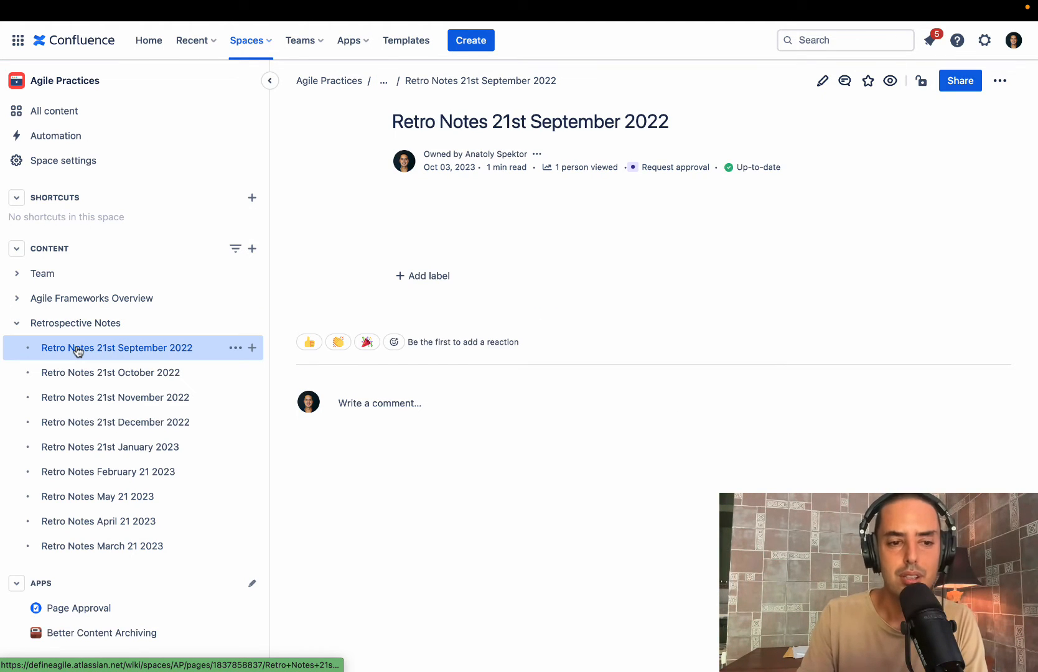
{"action": "mouse_move", "coordinate": [145, 352]}
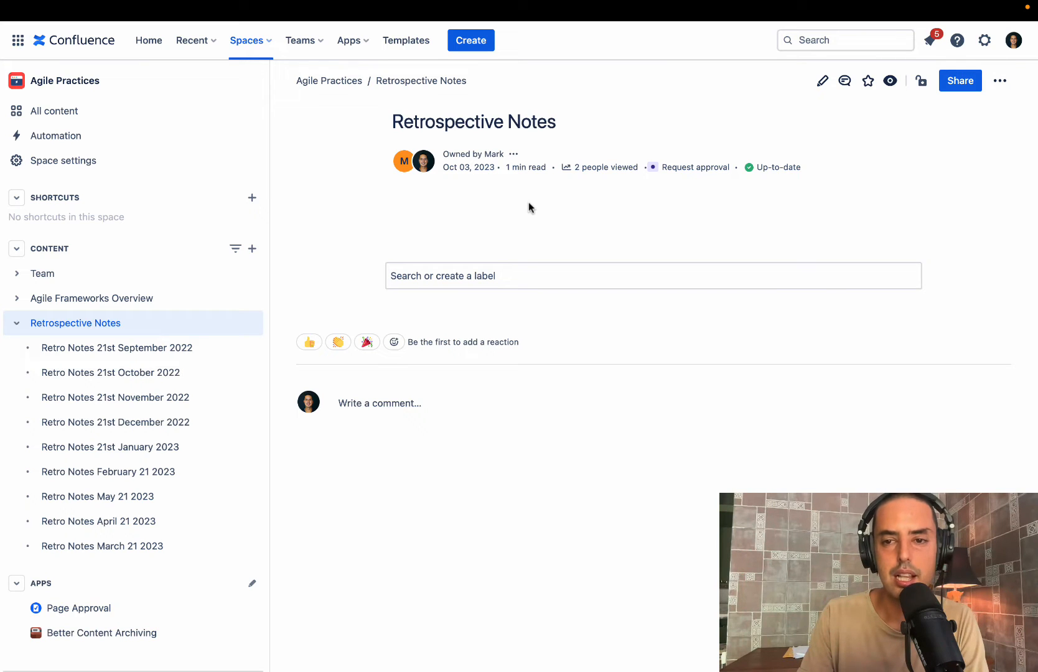
Step: Open the owner settings of the Retrospective Notes page from its Up-to-date status details
{"action": "mouse_move", "coordinate": [769, 171]}
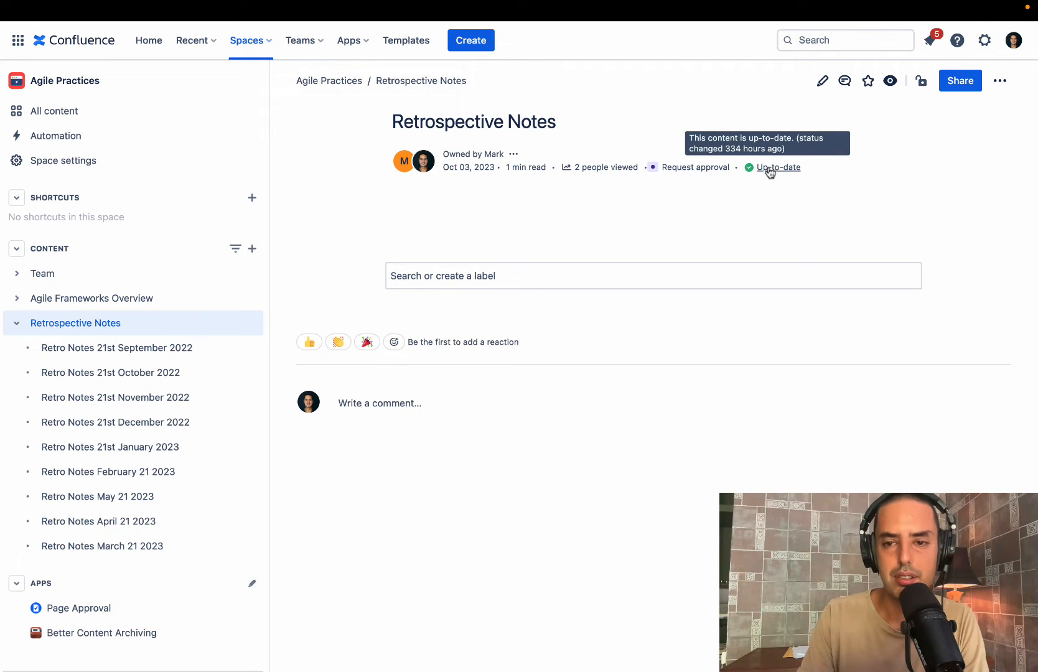
{"action": "left_click", "coordinate": [770, 172]}
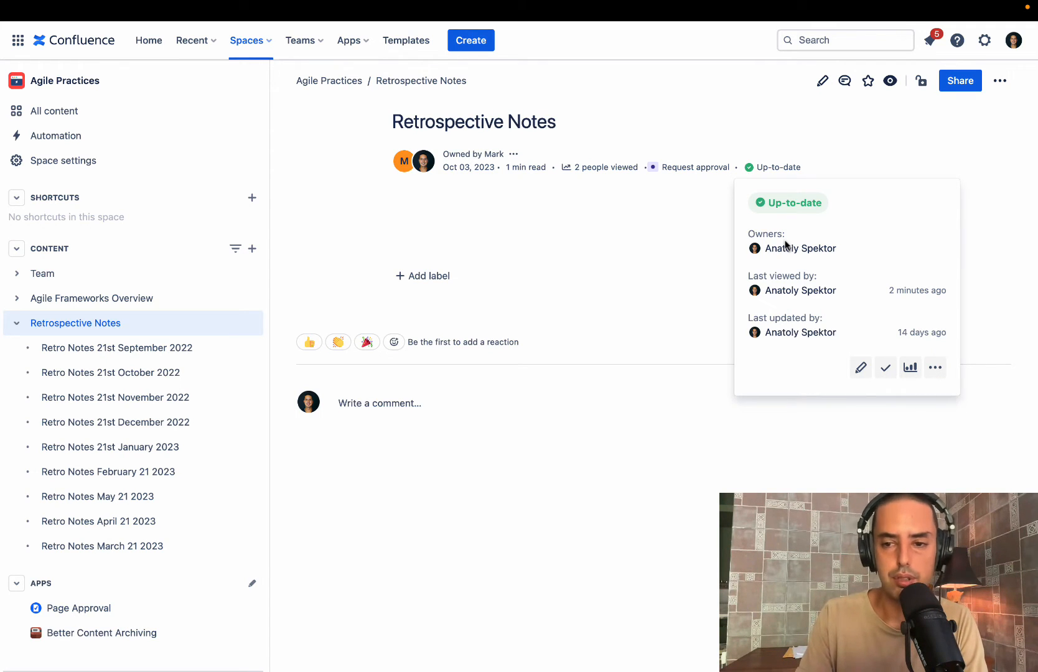
{"action": "left_click", "coordinate": [935, 367]}
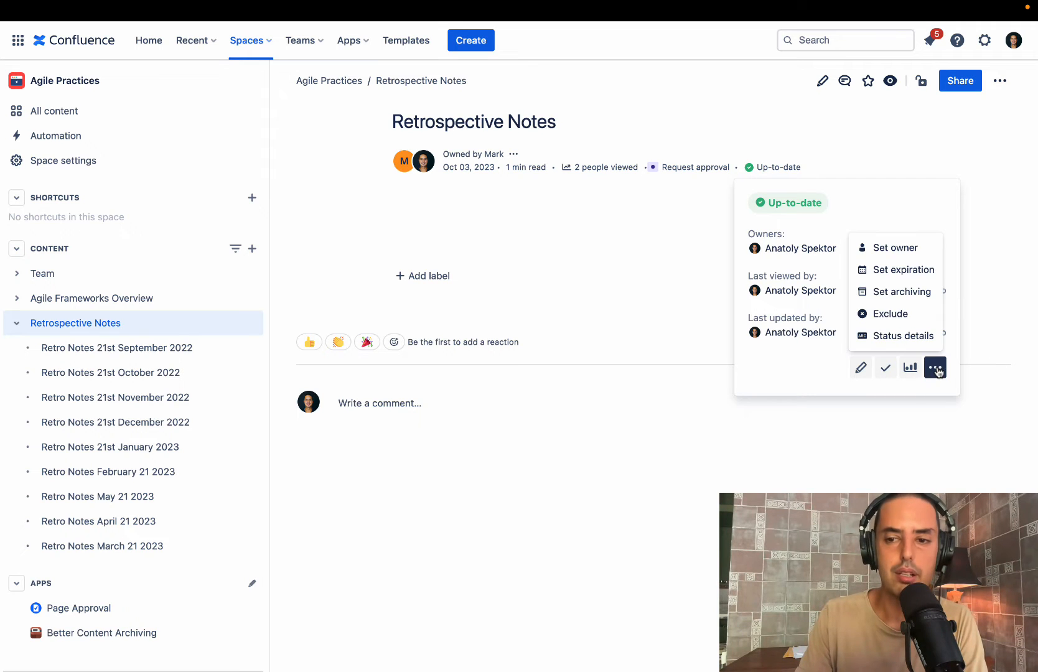
{"action": "left_click", "coordinate": [896, 249]}
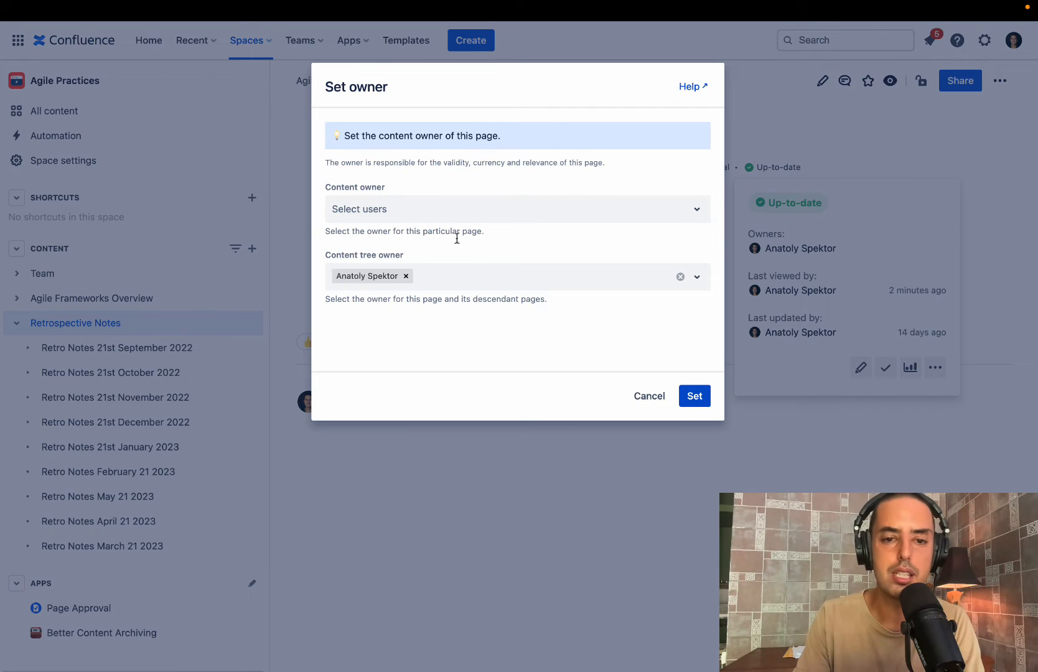
{"action": "left_click", "coordinate": [472, 277]}
{"action": "type", "text": "Ma"}
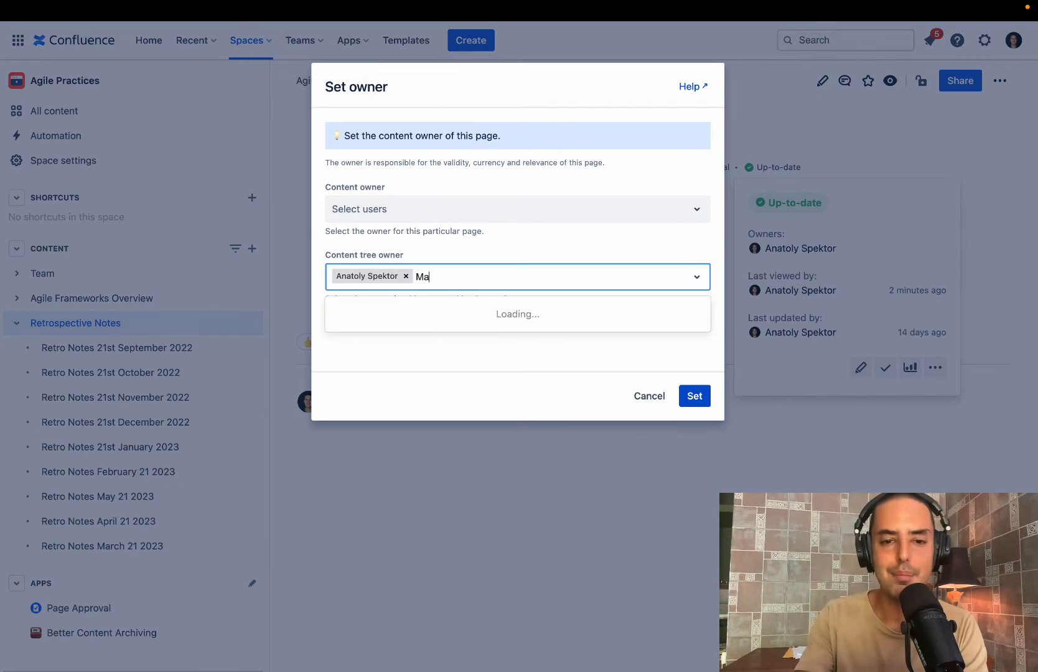
{"action": "type", "text": "rk"}
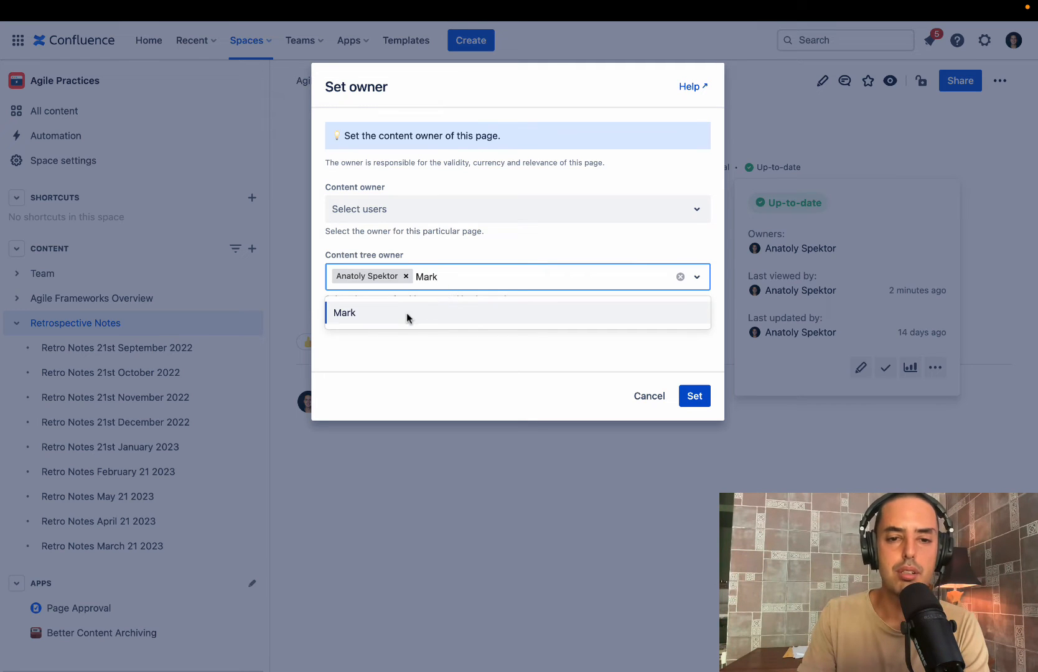
{"action": "left_click", "coordinate": [407, 313]}
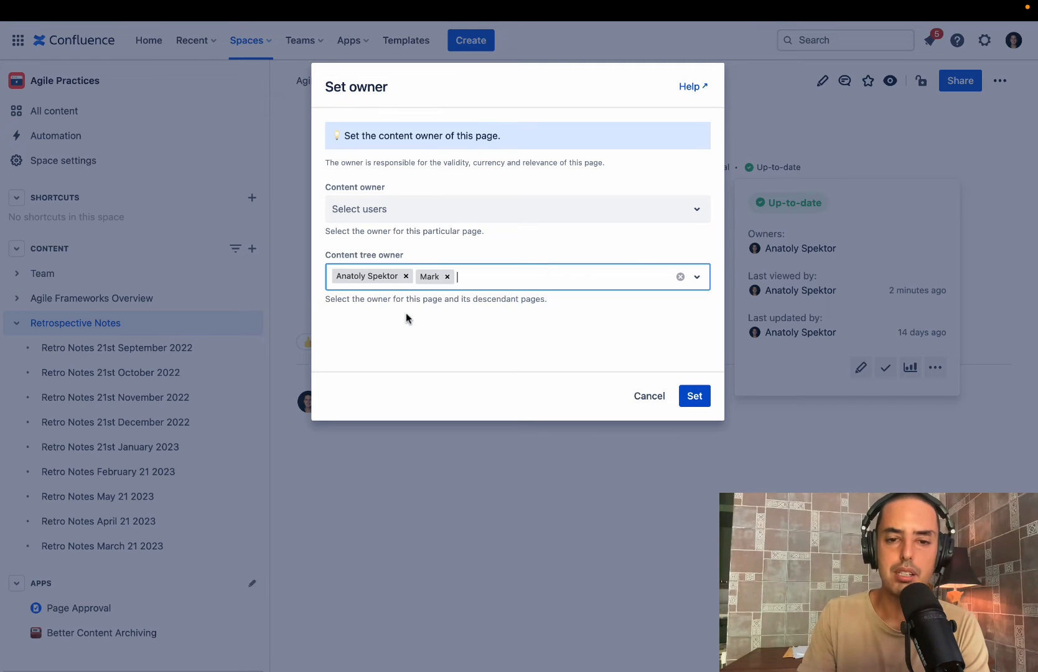
{"action": "left_click", "coordinate": [448, 277]}
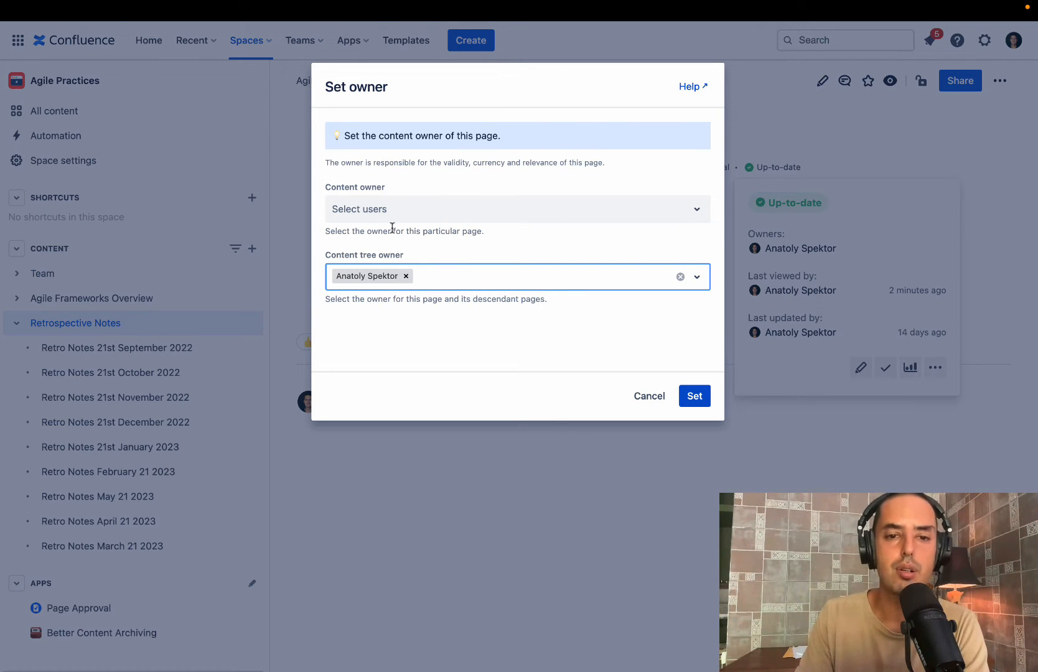
Step: Replace the content tree owner with the page's new owner, assign the same person as content owner, and apply the ownership
{"action": "left_click", "coordinate": [406, 276]}
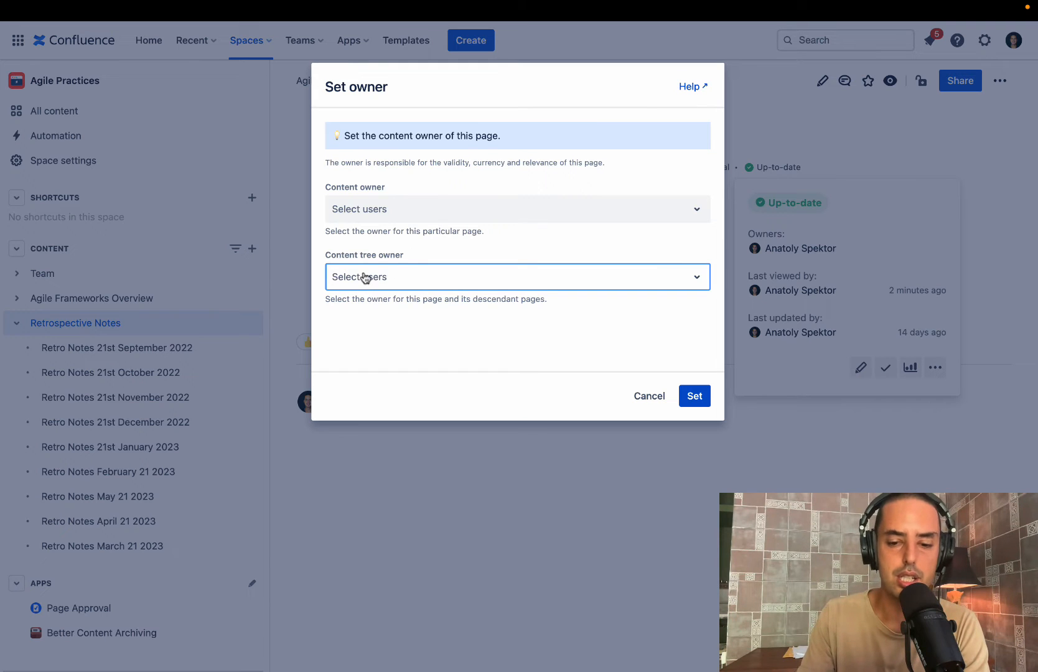
{"action": "type", "text": "Mark"}
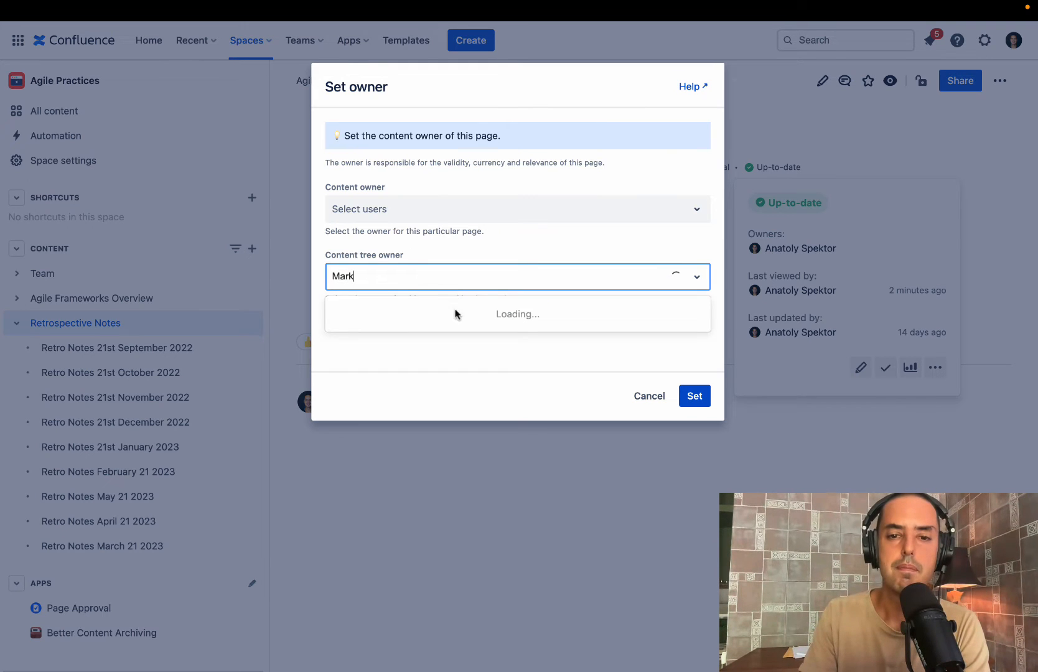
{"action": "left_click", "coordinate": [451, 313]}
{"action": "left_click", "coordinate": [351, 210]}
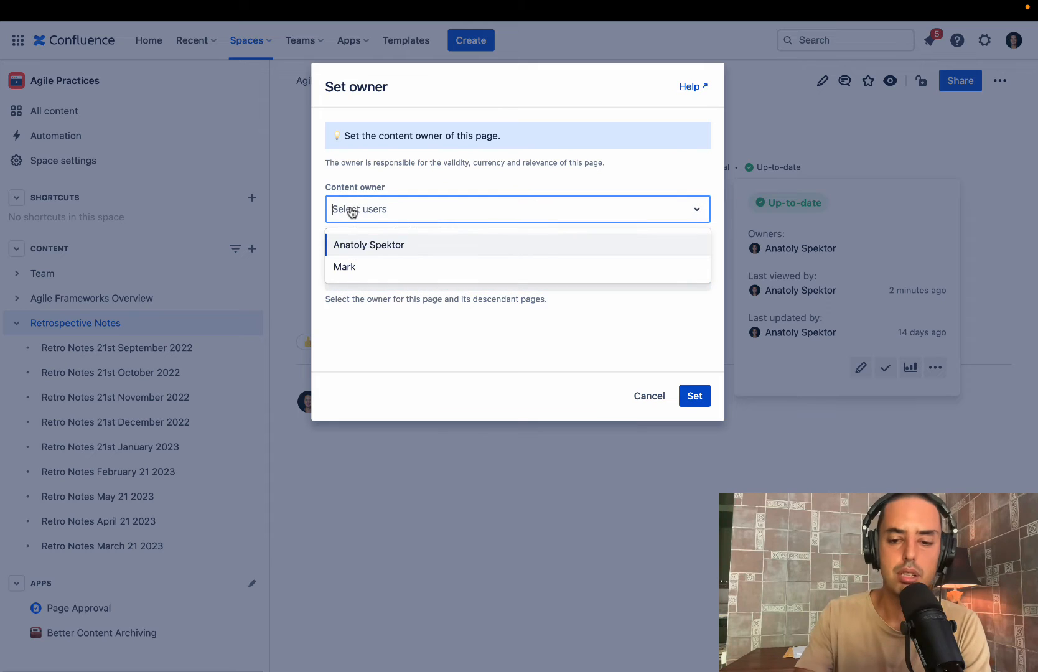
{"action": "type", "text": "Mark"}
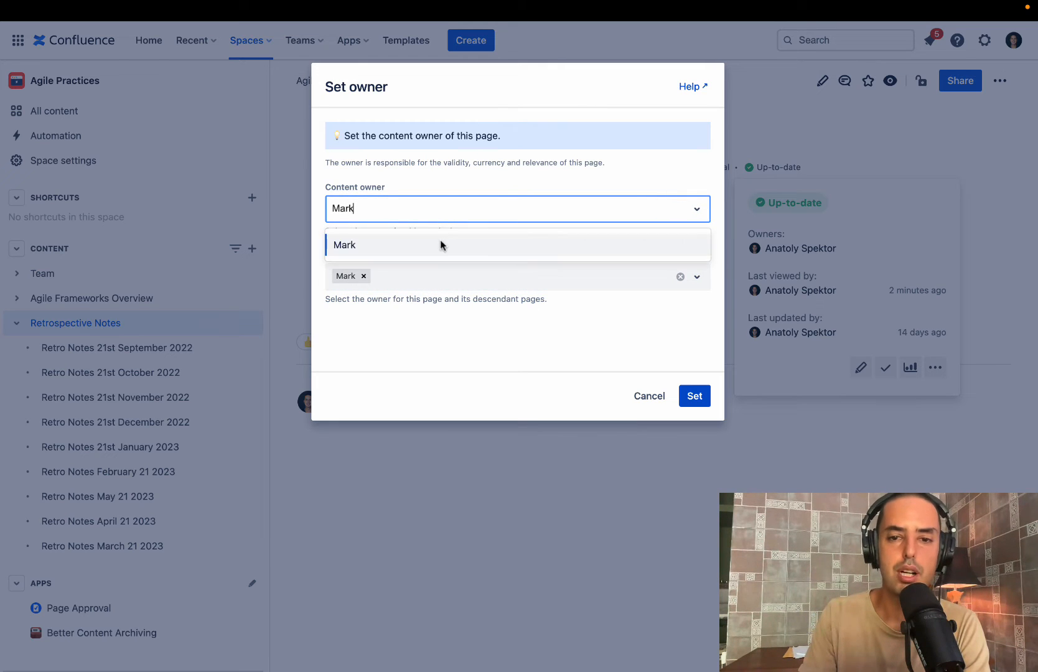
{"action": "left_click", "coordinate": [363, 247]}
{"action": "left_click", "coordinate": [694, 398]}
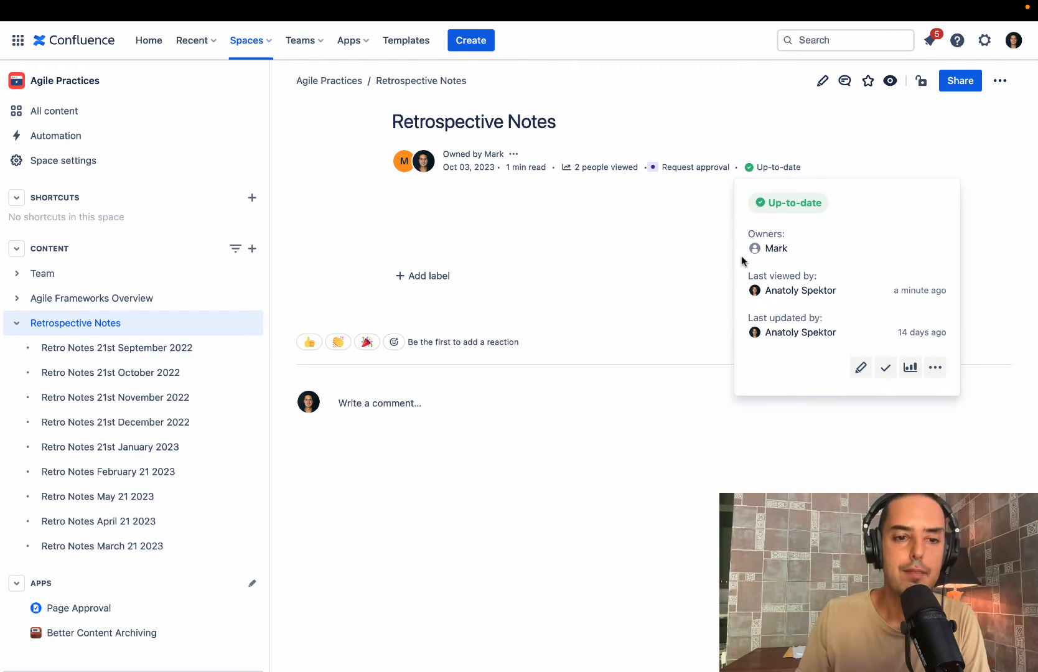
Step: Open the Retro Notes 21st October 2022 page and view the details of its expiration status
{"action": "left_click", "coordinate": [85, 374]}
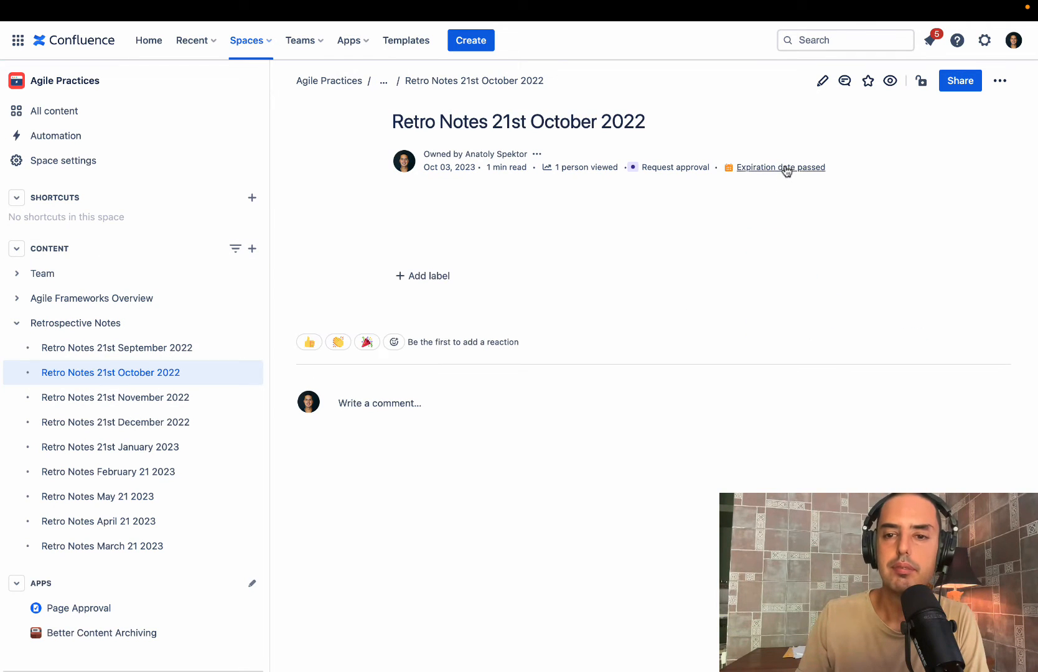
{"action": "left_click", "coordinate": [787, 170]}
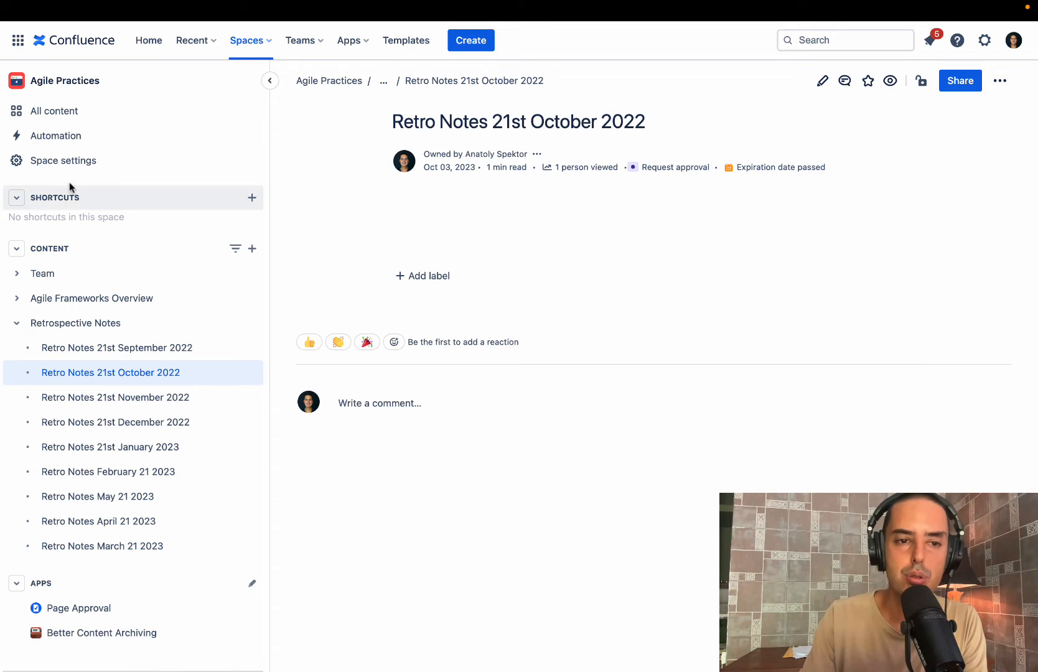
Step: Remove PO Review from the suggested content statuses in the Agile Practices space settings
{"action": "left_click", "coordinate": [43, 163]}
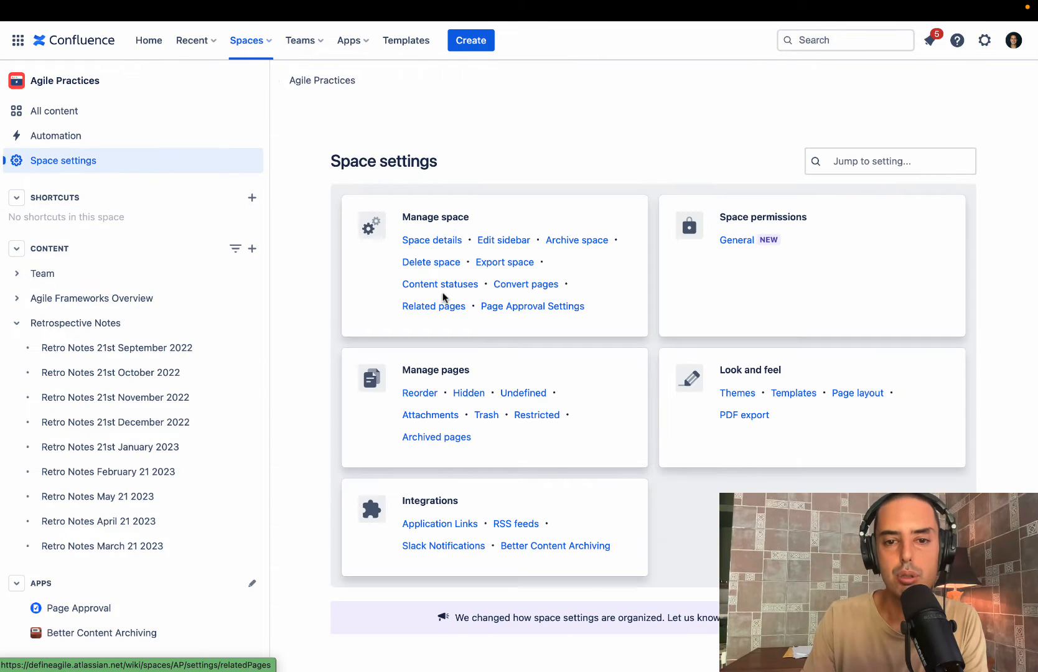
{"action": "left_click", "coordinate": [435, 286]}
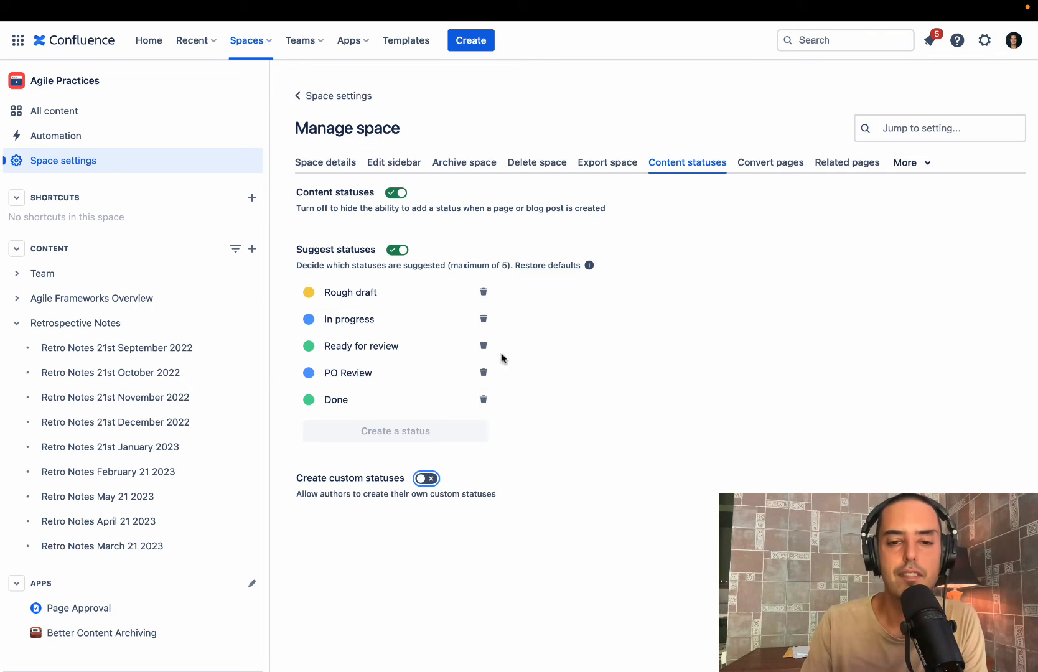
{"action": "left_click", "coordinate": [483, 372]}
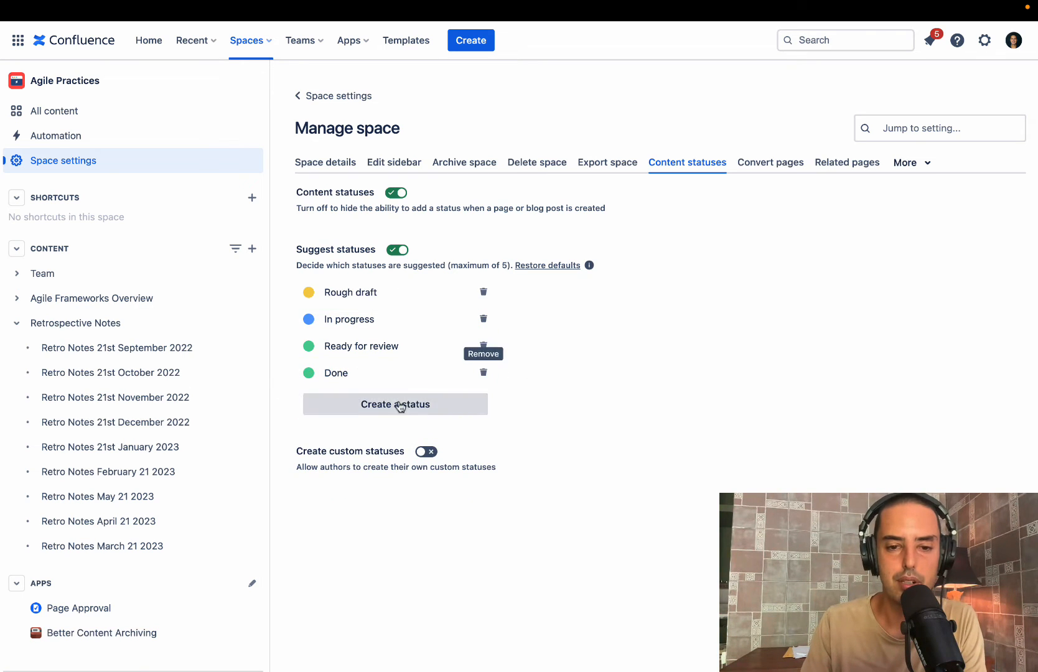
Step: Create a yellow suggested content status named PO Review for the Agile Practices space
{"action": "left_click", "coordinate": [374, 408]}
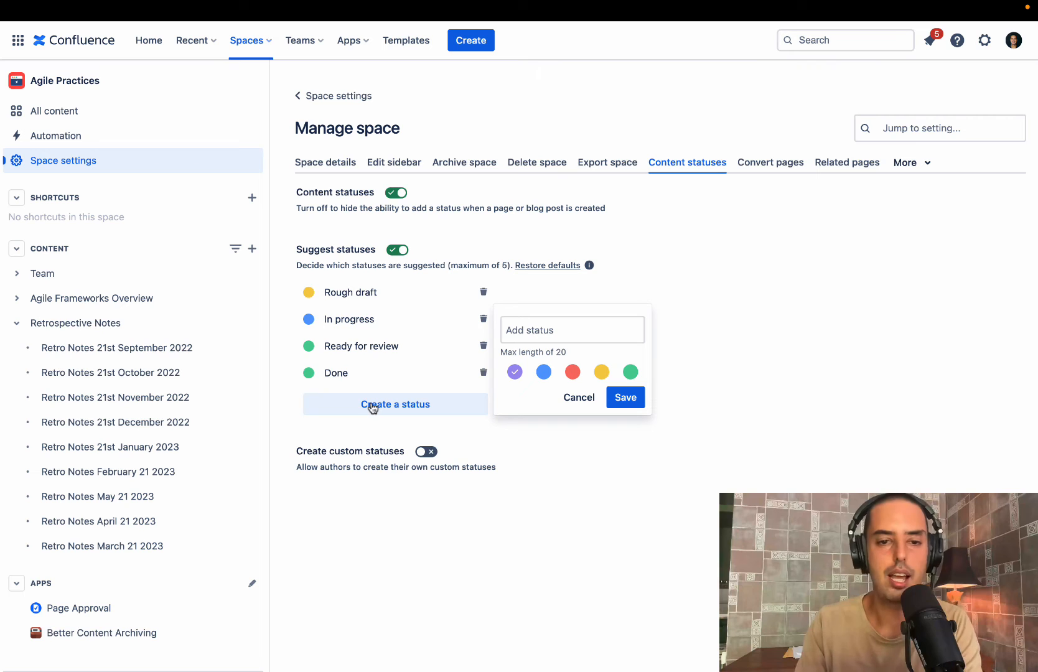
{"action": "left_click", "coordinate": [530, 330]}
{"action": "type", "text": "PO R"}
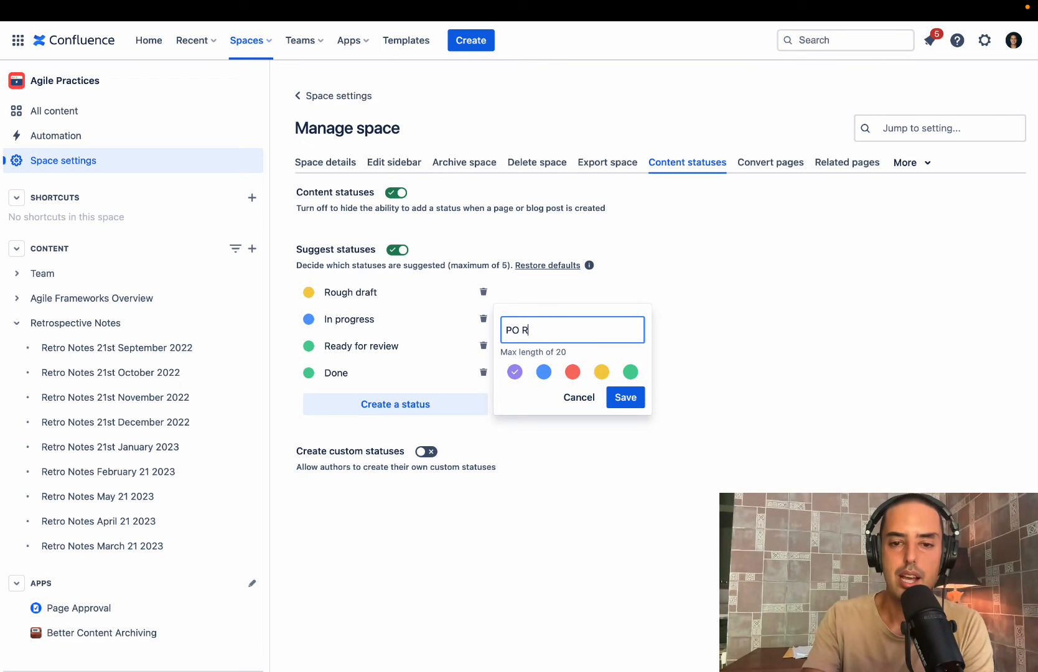
{"action": "type", "text": "eview"}
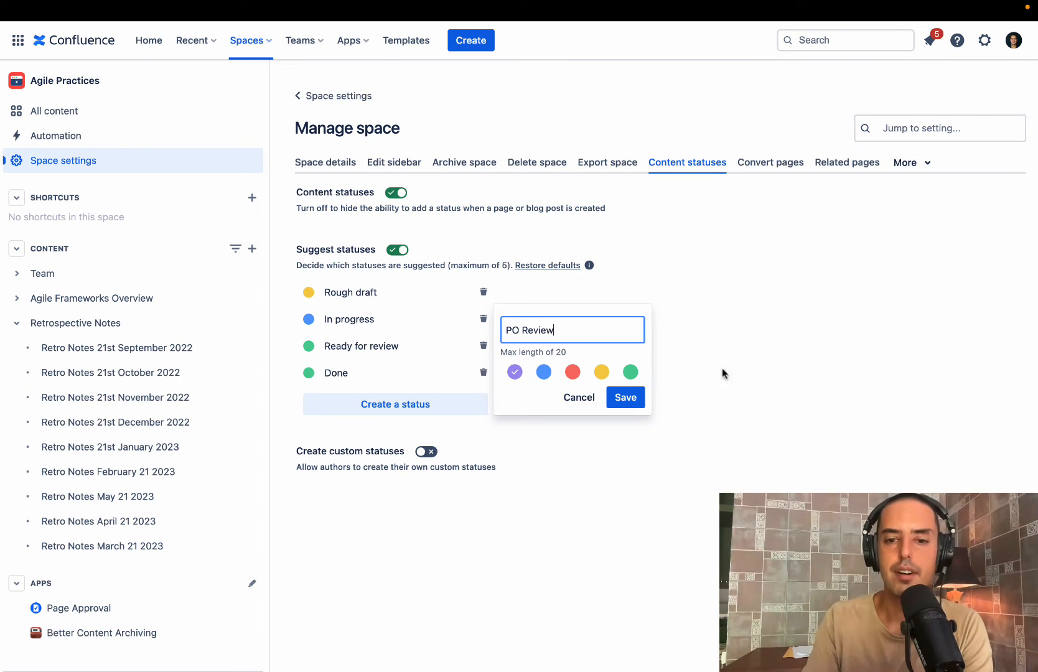
{"action": "left_click", "coordinate": [601, 372]}
{"action": "left_click", "coordinate": [631, 400]}
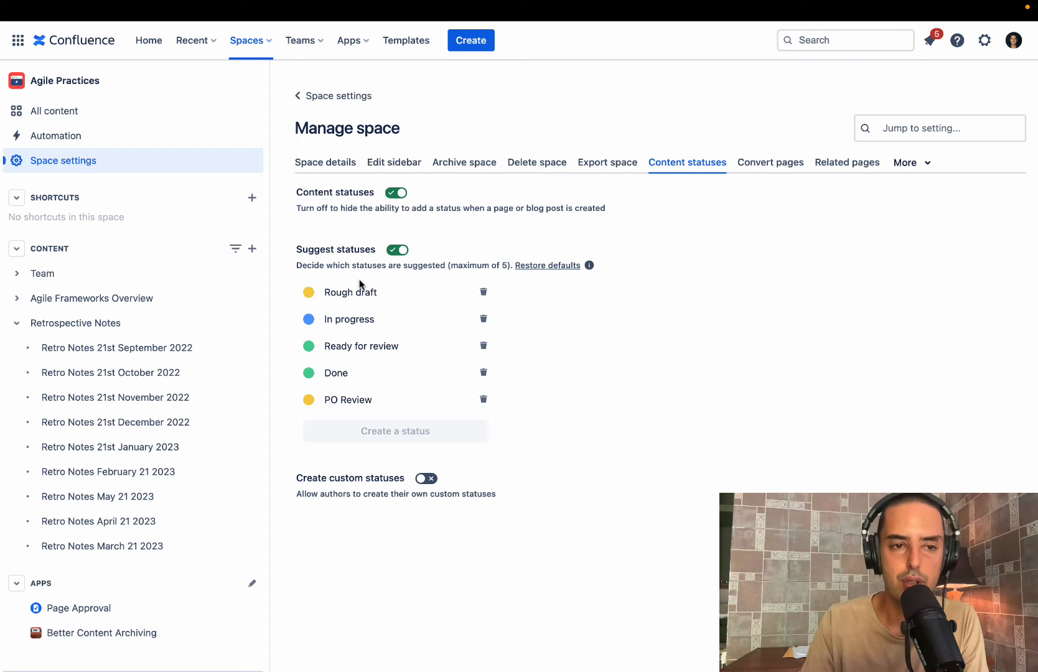
Step: Open the management page for Better Content Archiving's content status schemes from the space settings
{"action": "left_click", "coordinate": [64, 163]}
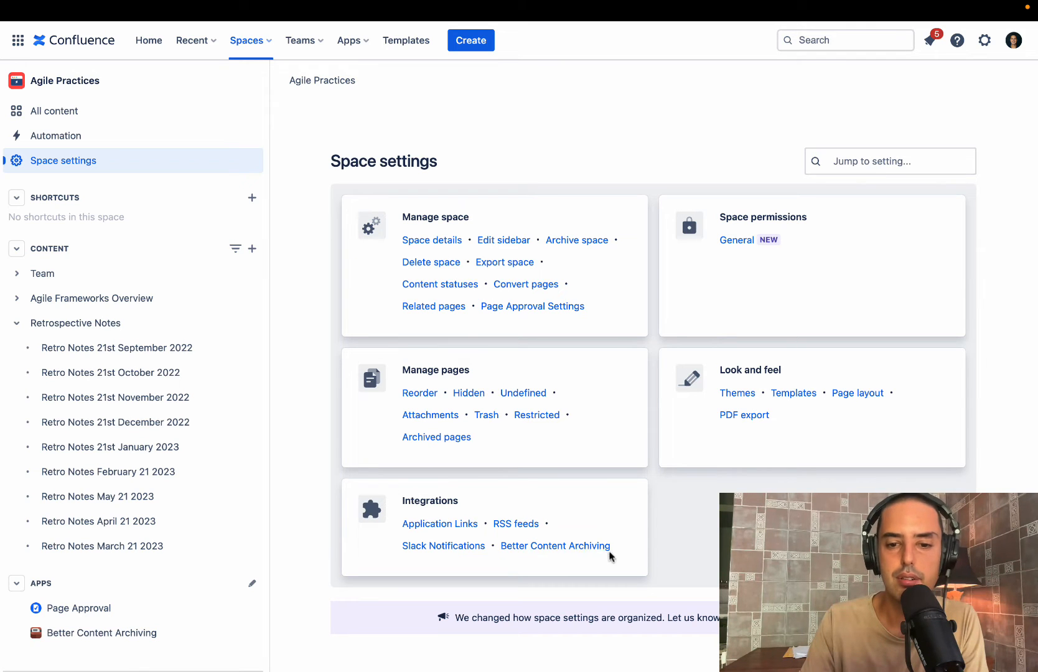
{"action": "left_click", "coordinate": [566, 546]}
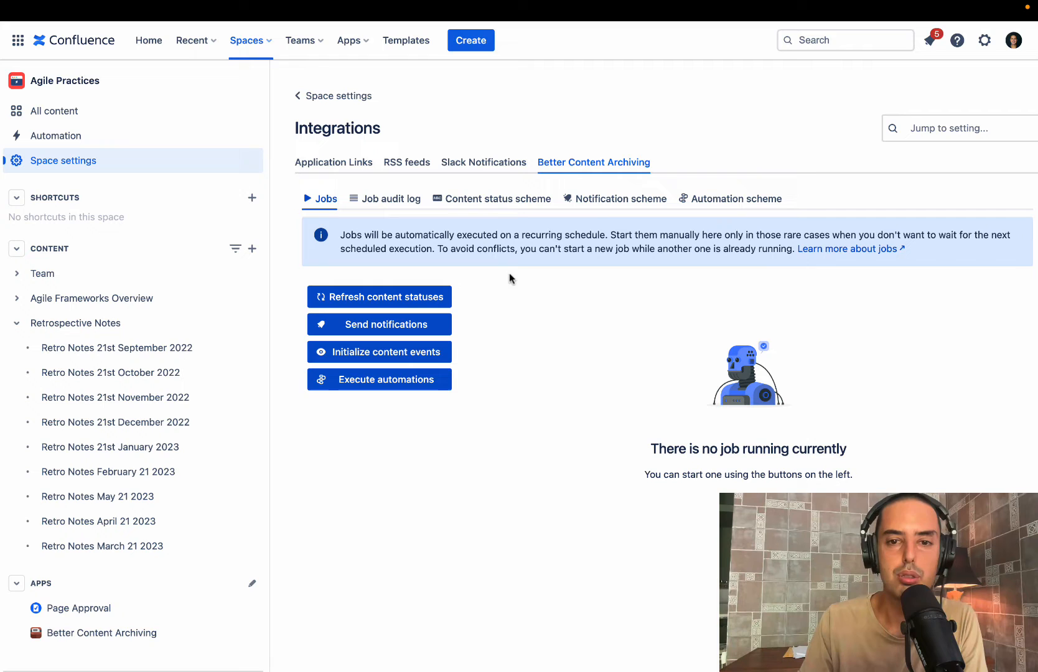
{"action": "left_click", "coordinate": [502, 204]}
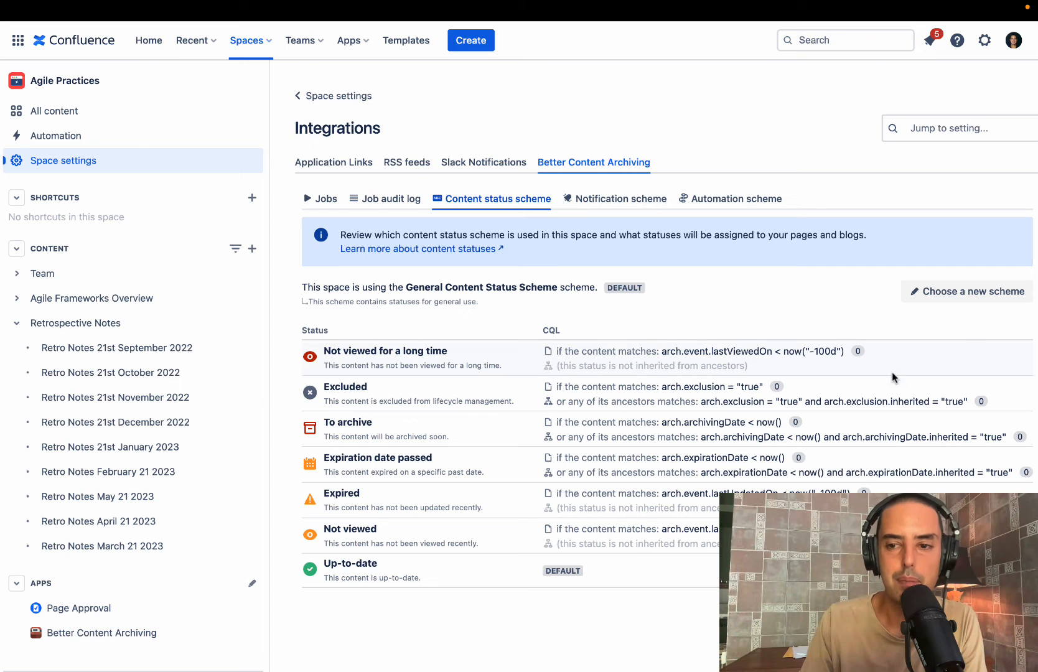
{"action": "left_click", "coordinate": [978, 297]}
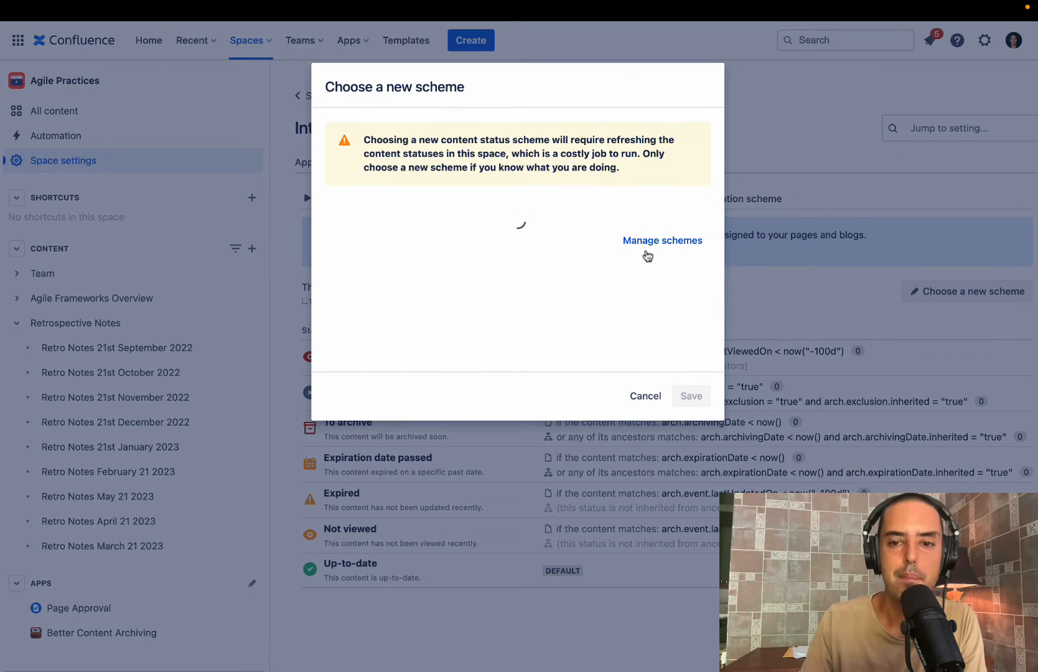
{"action": "left_click", "coordinate": [662, 241]}
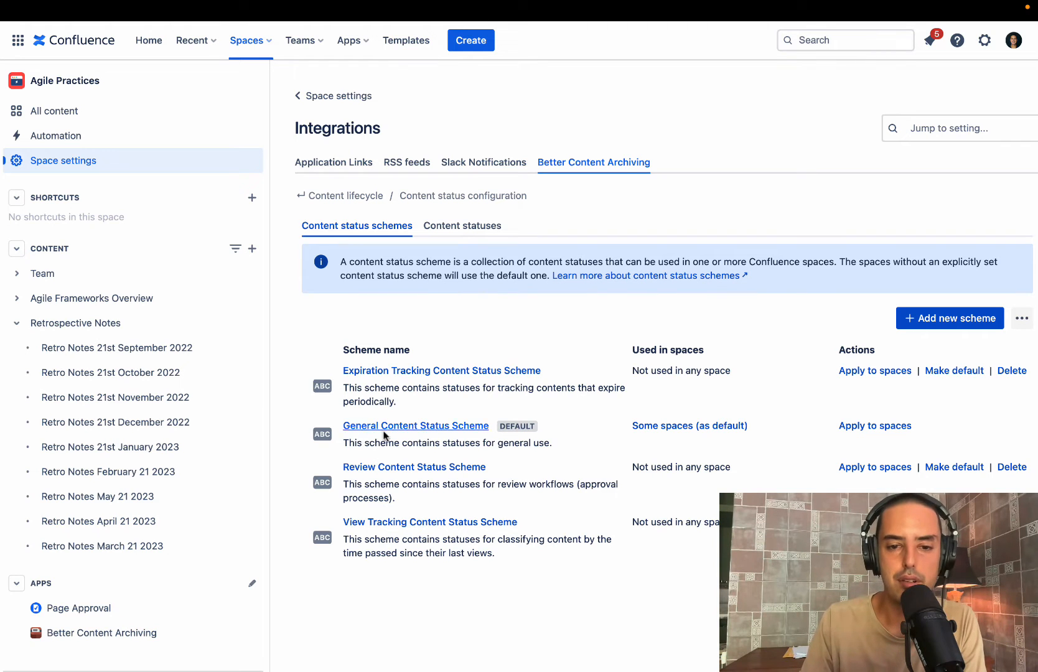
Step: Examine the order of statuses and their CQL conditions in the General Content Status Scheme, leaving the scheme unedited
{"action": "left_click", "coordinate": [471, 425]}
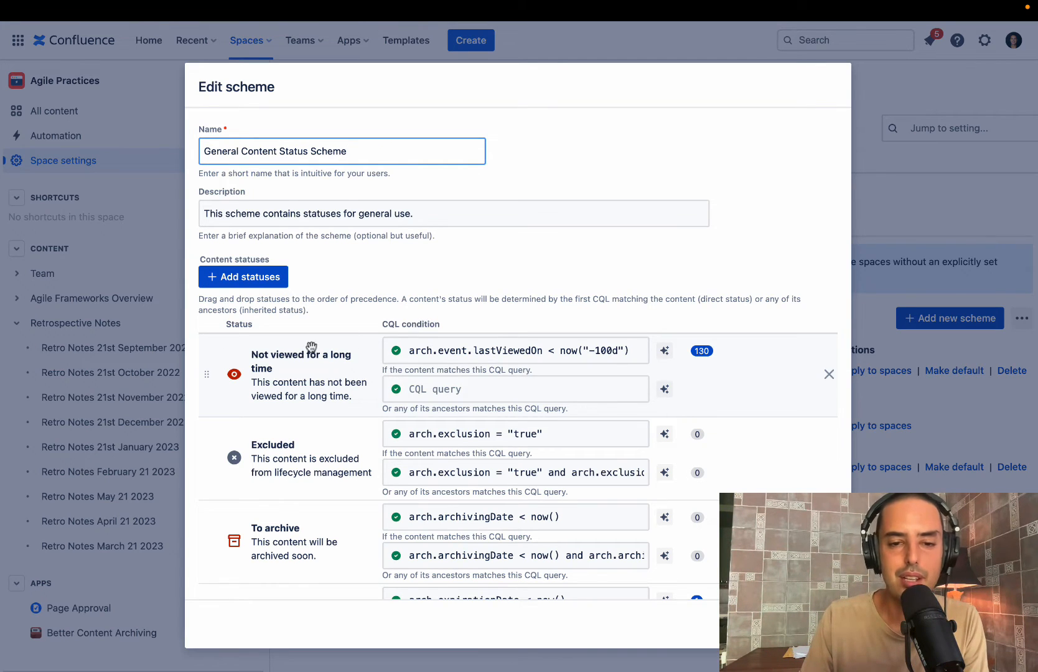
{"action": "scroll", "coordinate": [242, 396], "scroll_direction": "down", "scroll_amount": 5}
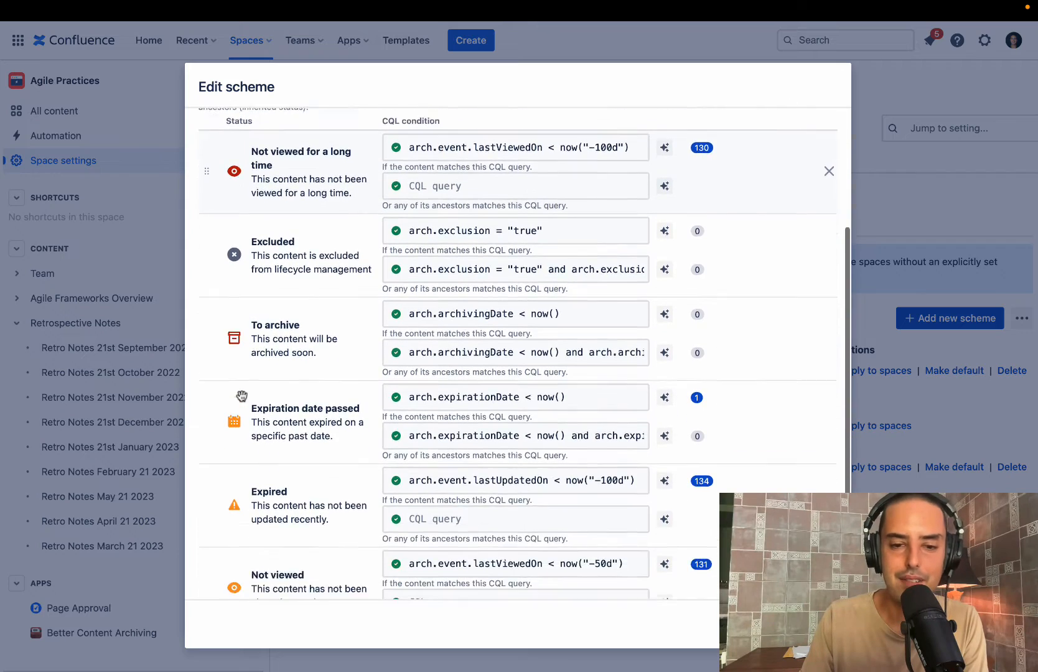
{"action": "scroll", "coordinate": [237, 393], "scroll_direction": "up", "scroll_amount": 2}
{"action": "scroll", "coordinate": [241, 394], "scroll_direction": "up", "scroll_amount": 1}
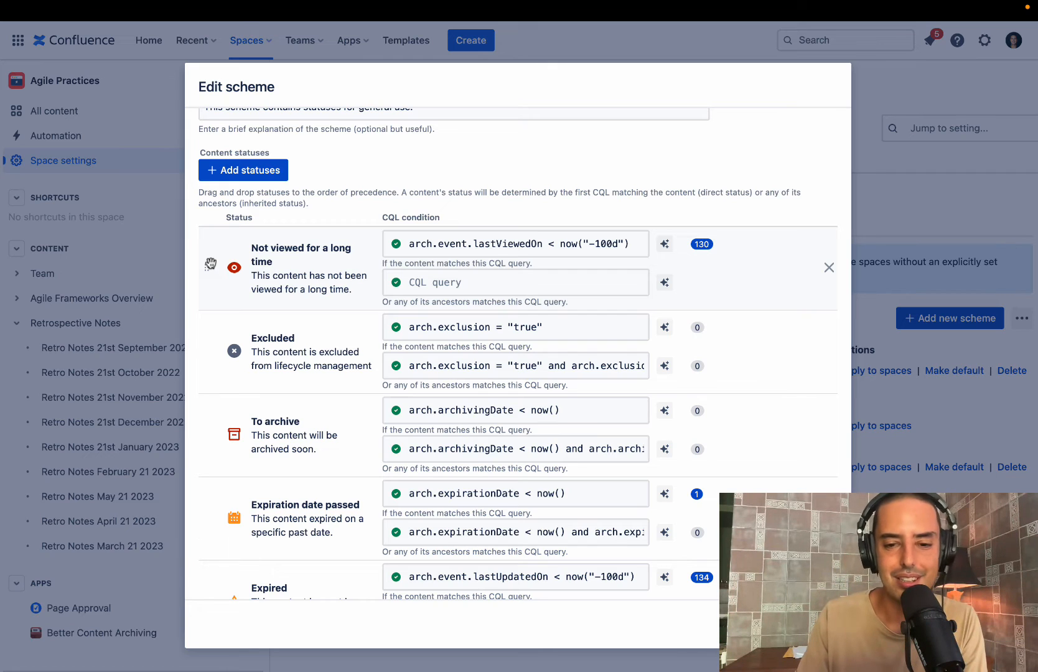
{"action": "scroll", "coordinate": [215, 268], "scroll_direction": "down", "scroll_amount": 5}
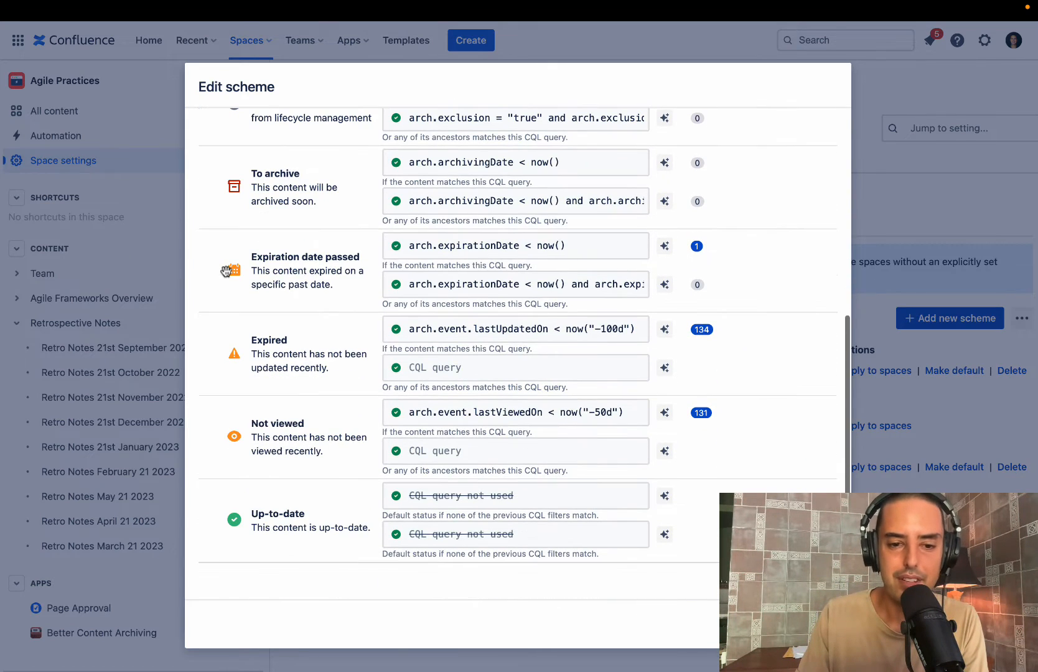
{"action": "scroll", "coordinate": [225, 271], "scroll_direction": "up", "scroll_amount": 6}
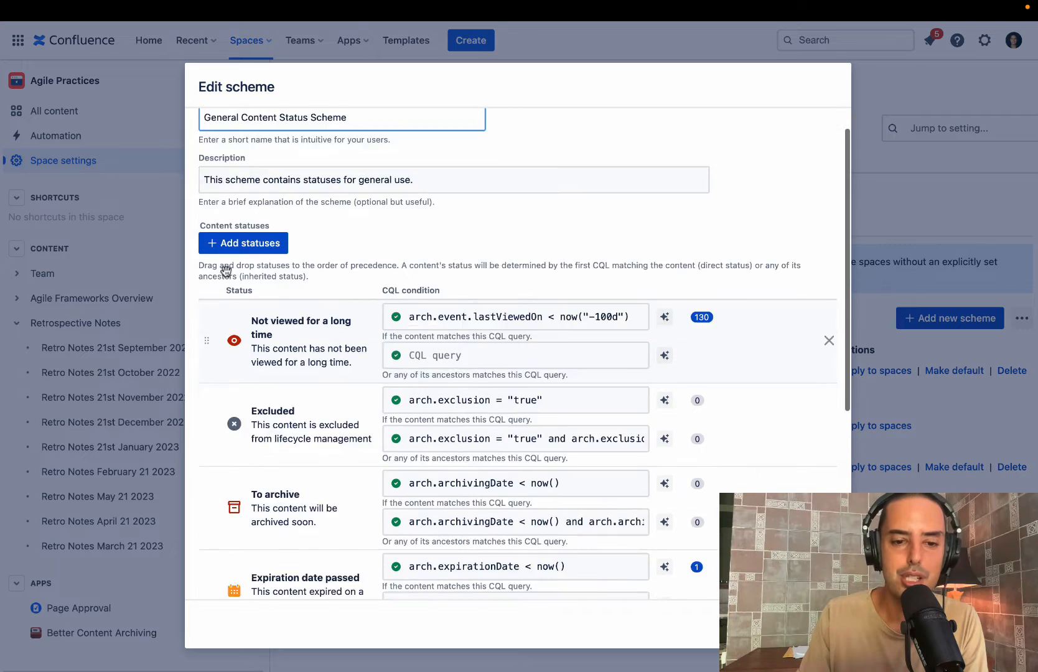
{"action": "scroll", "coordinate": [225, 271], "scroll_direction": "down", "scroll_amount": 2}
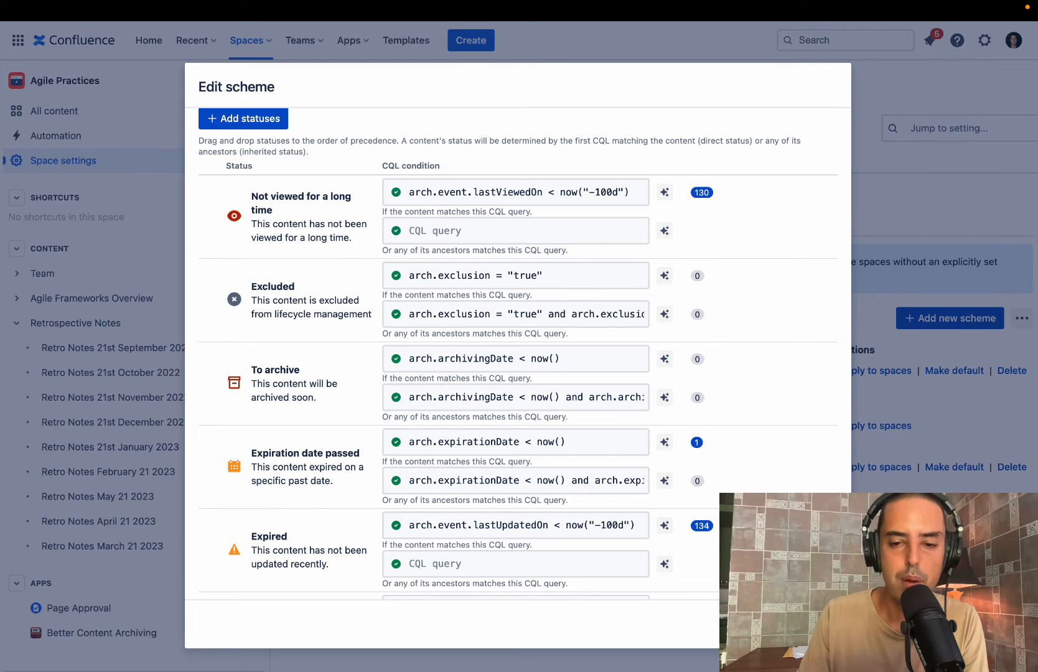
{"action": "key", "text": "Escape"}
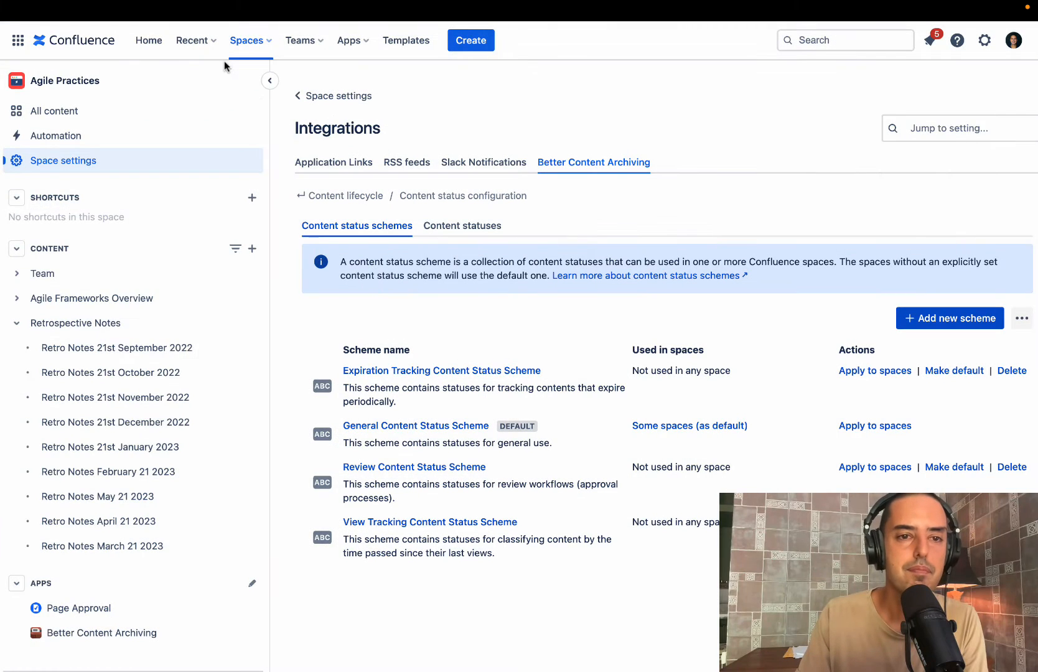
Step: Set the archiving date of the Retro Notes 21st October 2022 page to 10/15/2023 through its expiration status details
{"action": "left_click", "coordinate": [65, 79]}
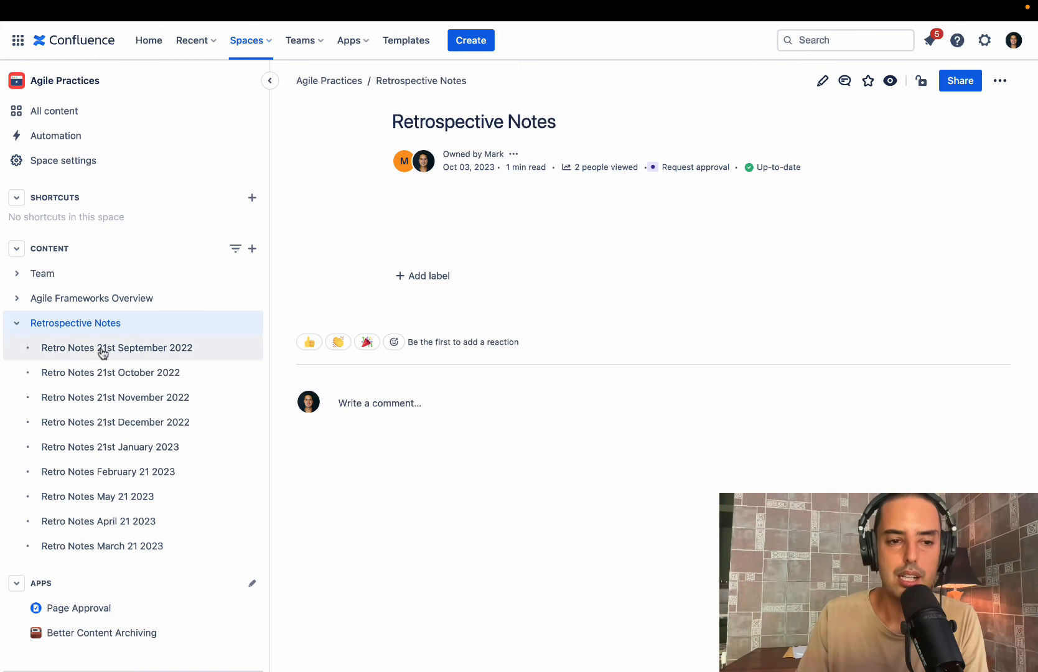
{"action": "left_click", "coordinate": [98, 377]}
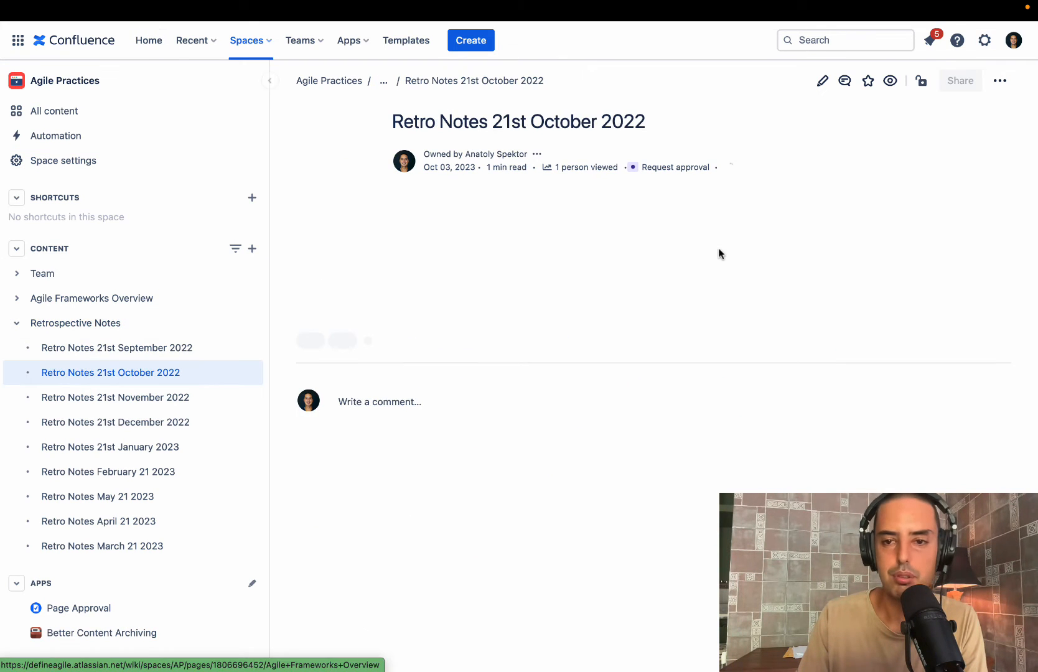
{"action": "left_click", "coordinate": [758, 170]}
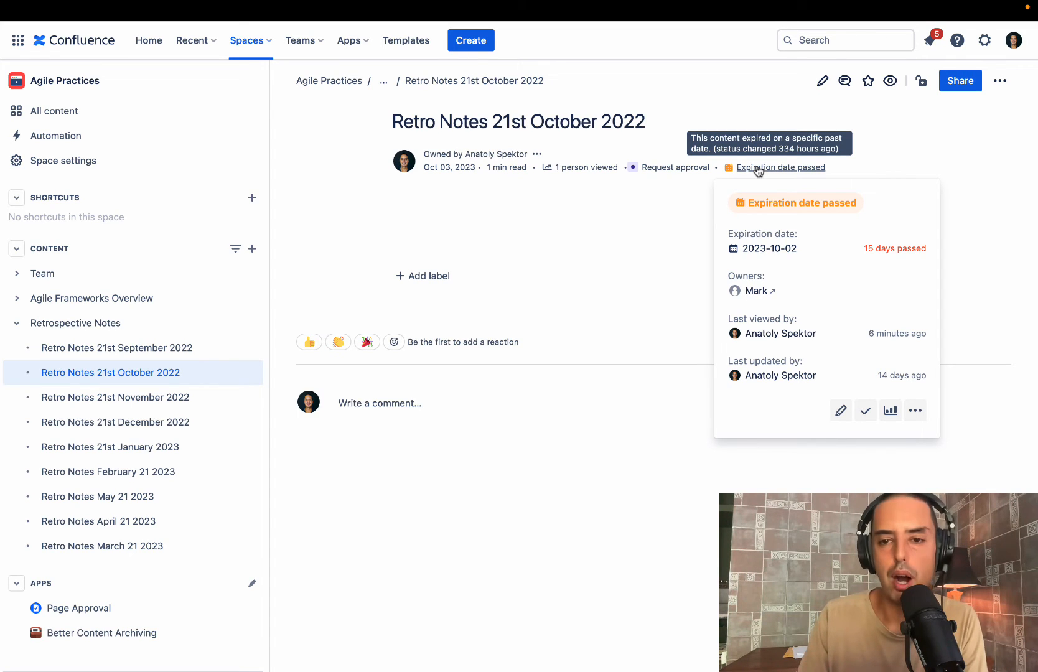
{"action": "left_click", "coordinate": [919, 415]}
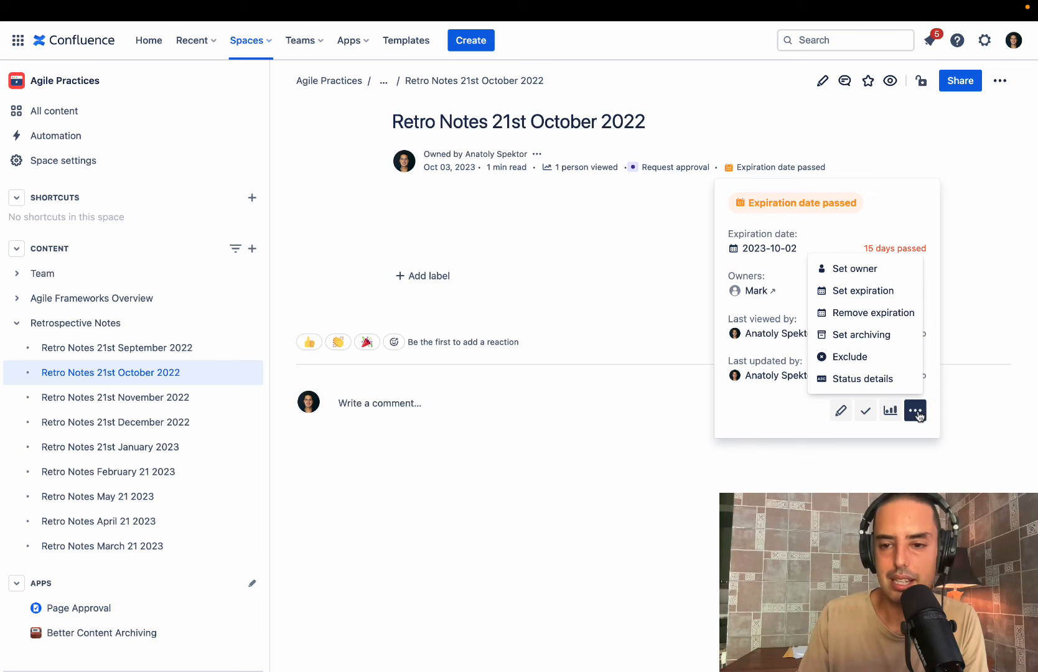
{"action": "left_click", "coordinate": [860, 334]}
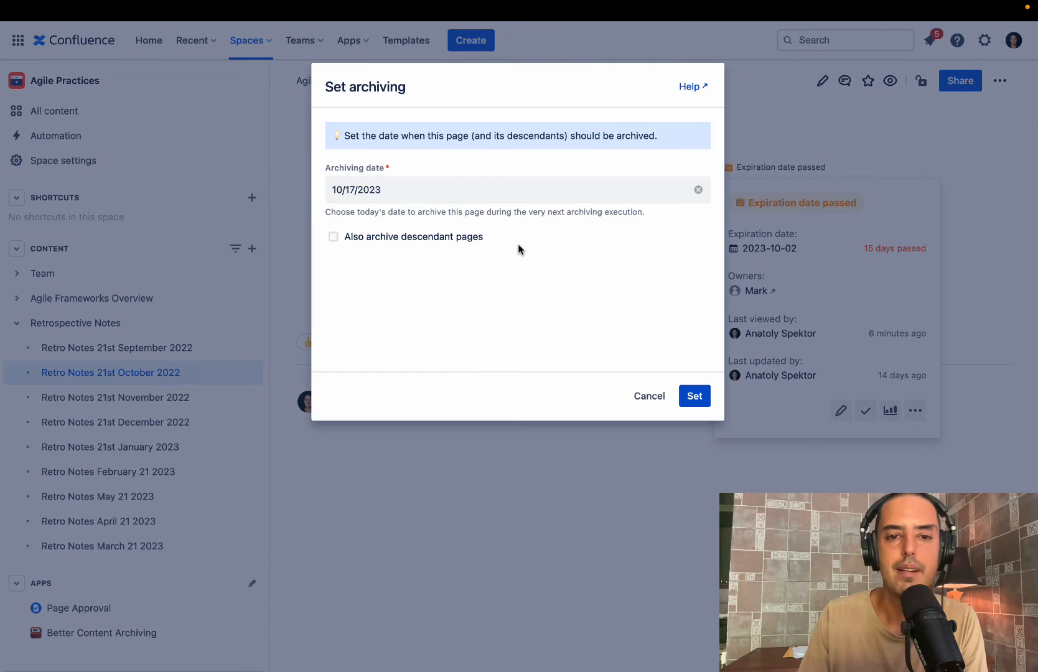
{"action": "left_click", "coordinate": [428, 196]}
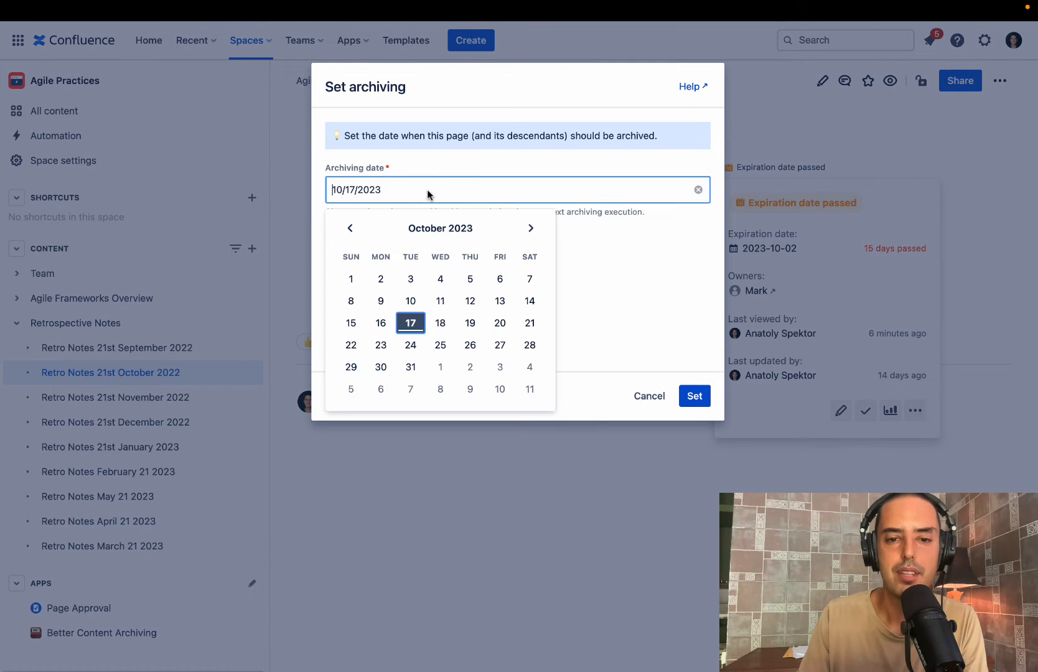
{"action": "left_click", "coordinate": [353, 324]}
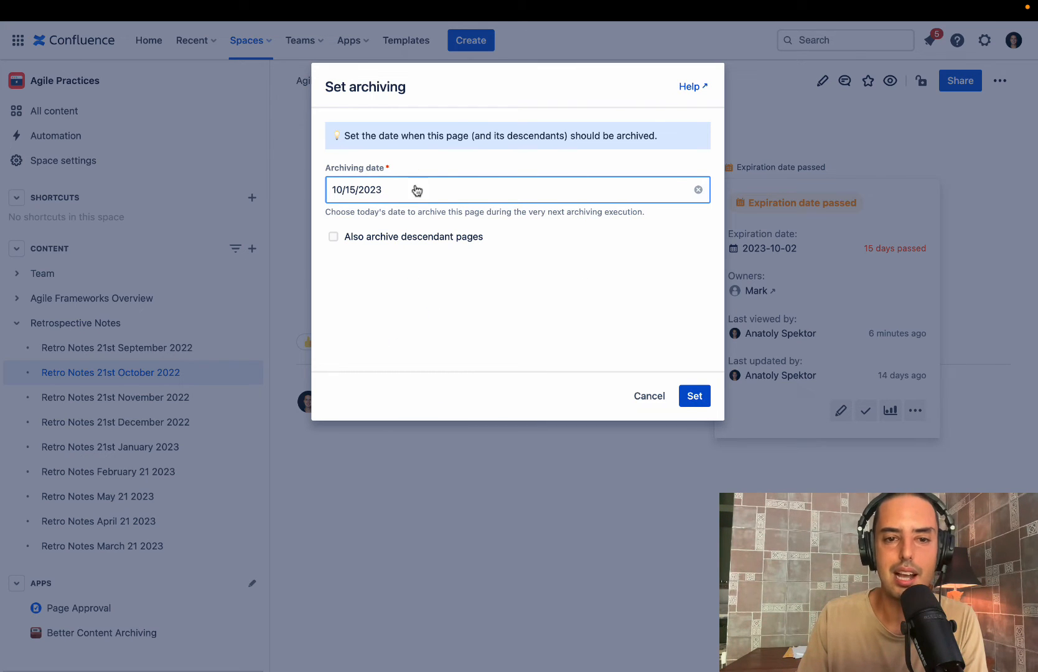
{"action": "left_click", "coordinate": [702, 399]}
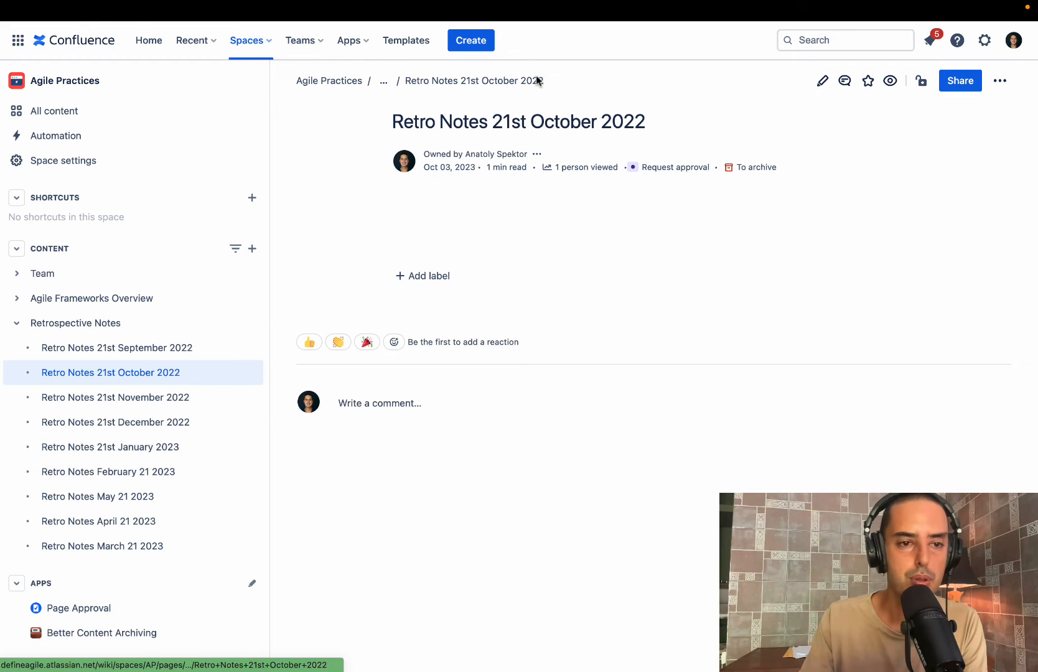
Step: Open the management page for Better Content Archiving's notification schemes from the Agile Practices space settings
{"action": "left_click", "coordinate": [70, 163]}
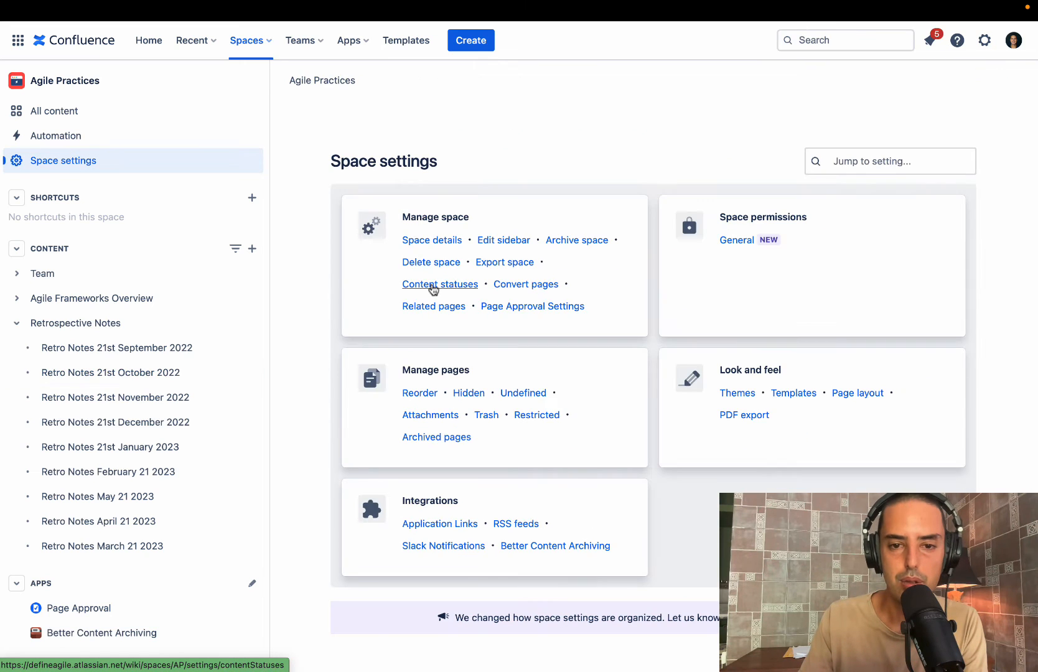
{"action": "left_click", "coordinate": [573, 547]}
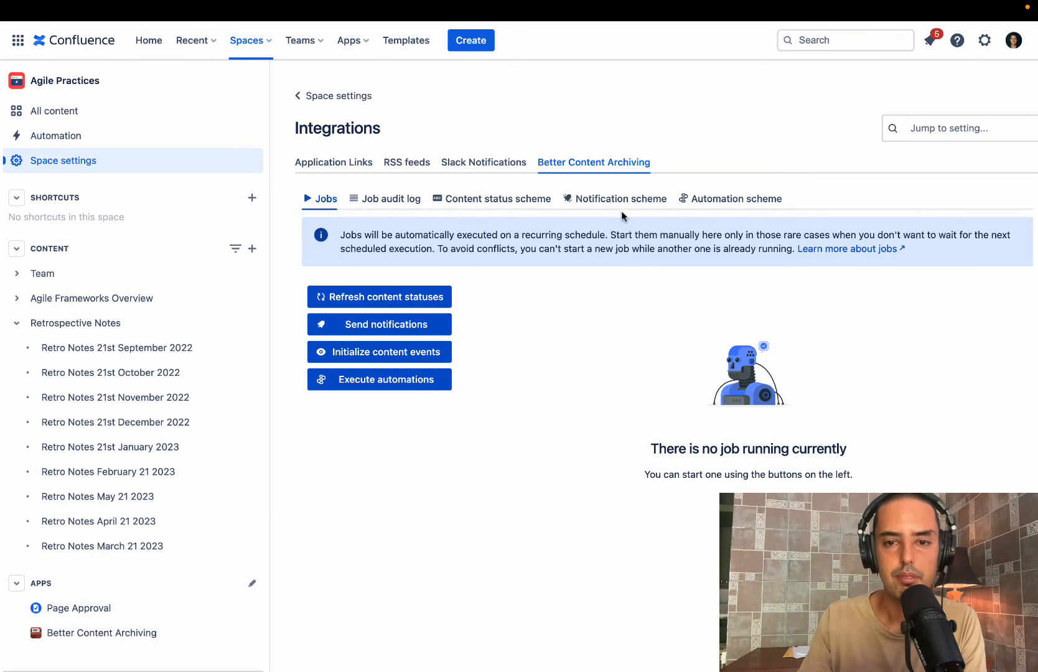
{"action": "left_click", "coordinate": [618, 203]}
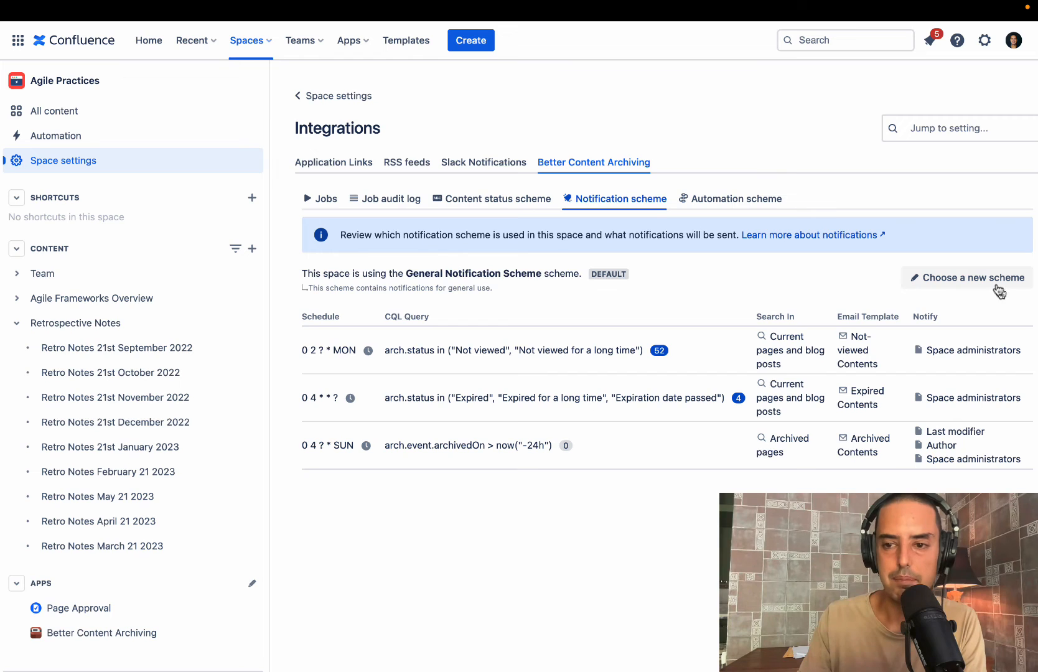
{"action": "left_click", "coordinate": [977, 277]}
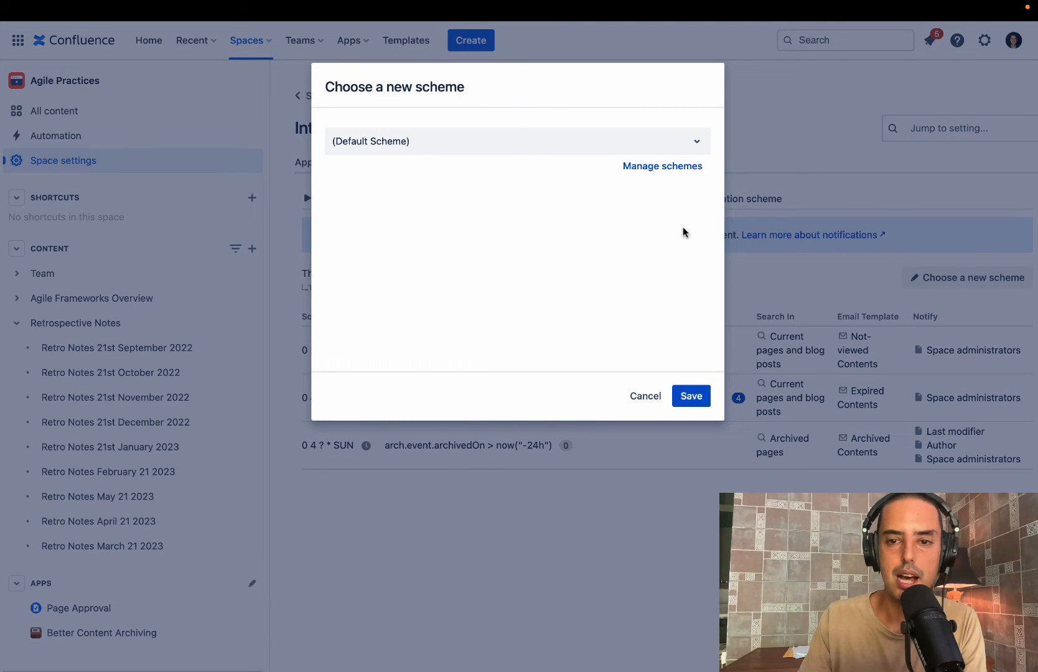
{"action": "left_click", "coordinate": [663, 168]}
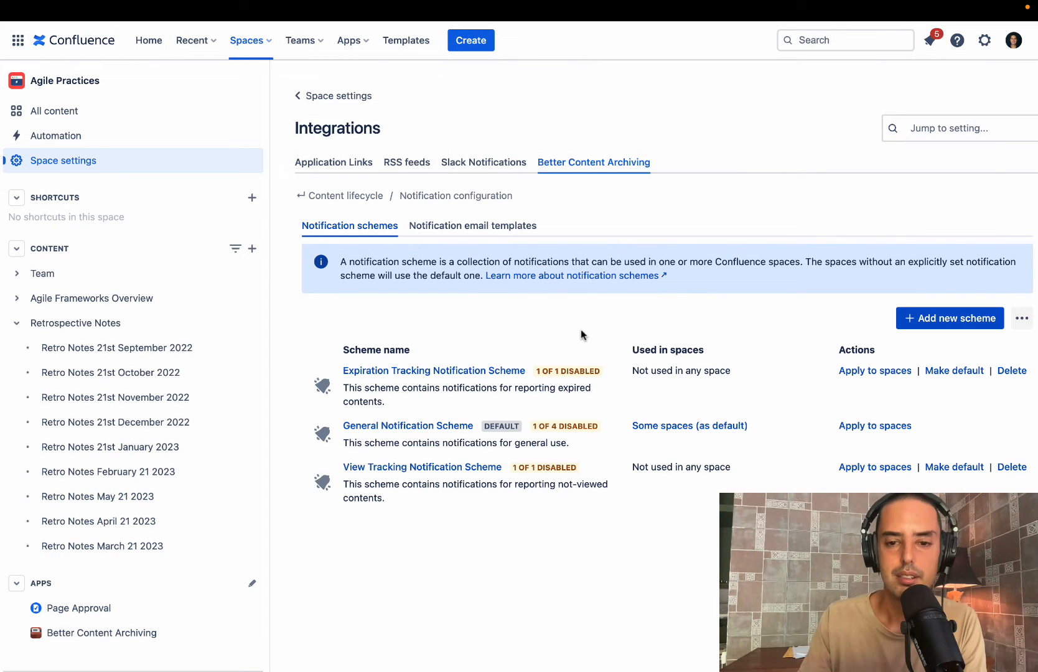
Step: Open the General Notification Scheme for editing and look through its notifications
{"action": "left_click", "coordinate": [402, 429]}
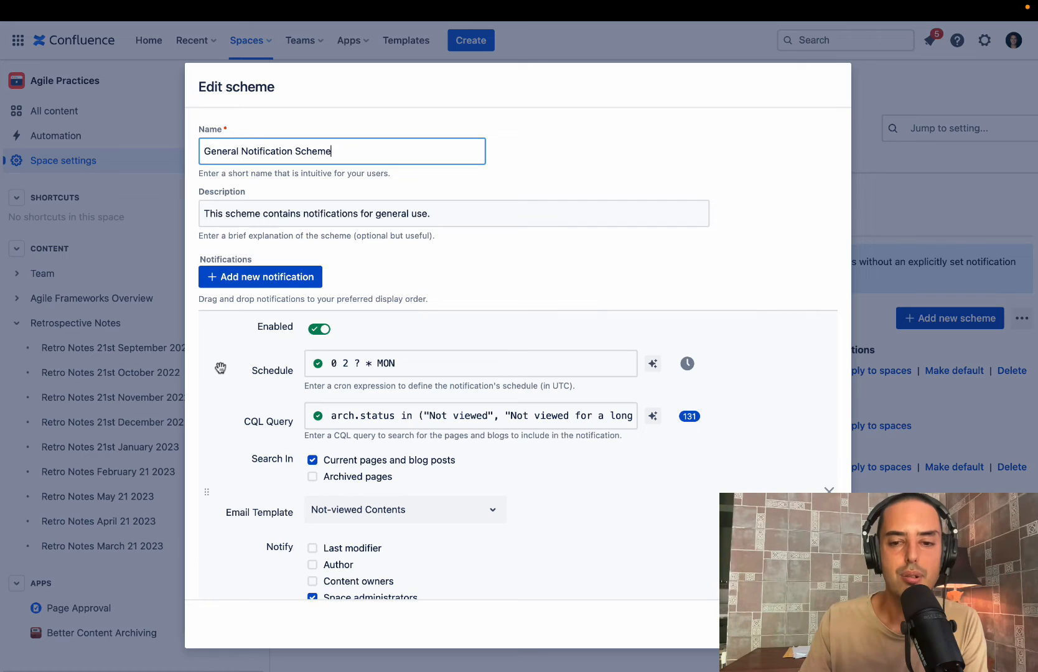
{"action": "scroll", "coordinate": [220, 368], "scroll_direction": "down", "scroll_amount": 5}
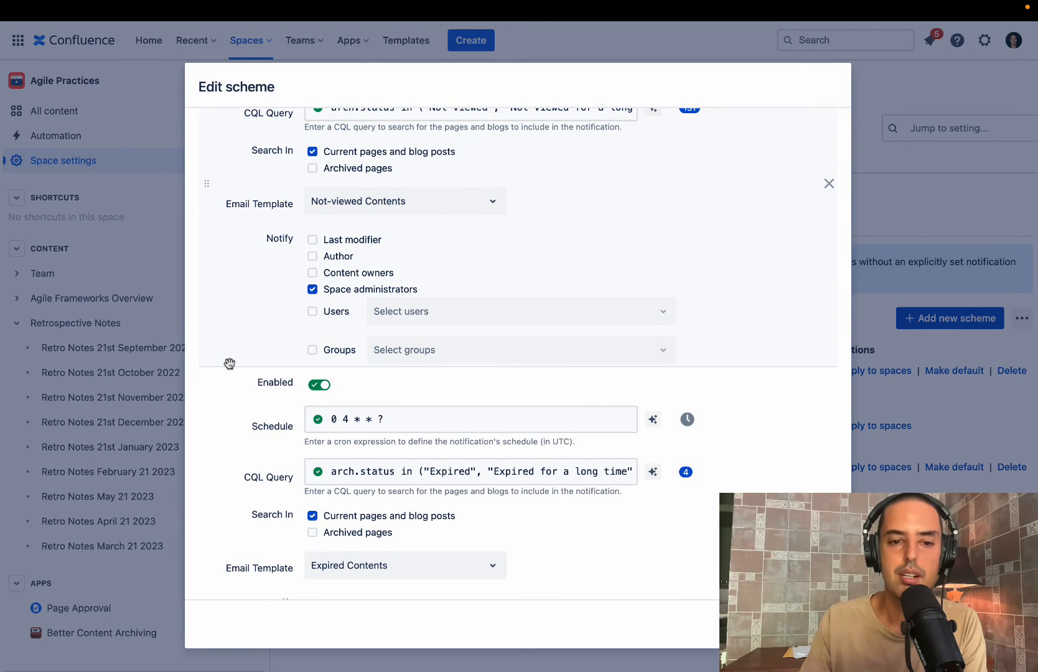
{"action": "scroll", "coordinate": [229, 363], "scroll_direction": "up", "scroll_amount": 5}
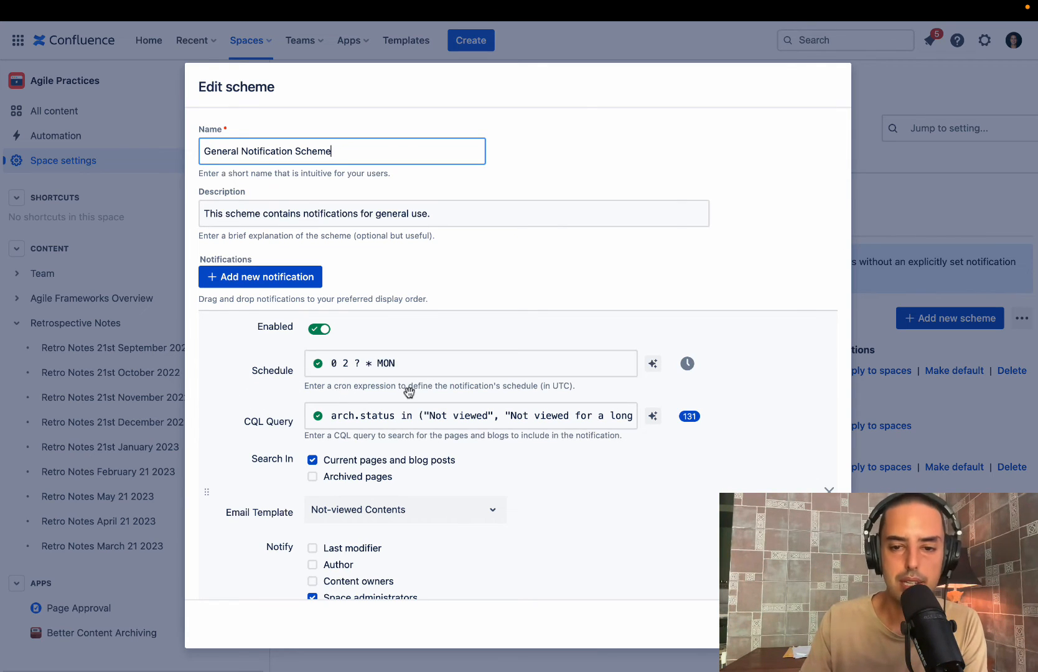
Step: Preview the upcoming run dates of the scheme's Monday notification and review its email template and recipients
{"action": "left_click", "coordinate": [653, 367]}
{"action": "left_click", "coordinate": [739, 346]}
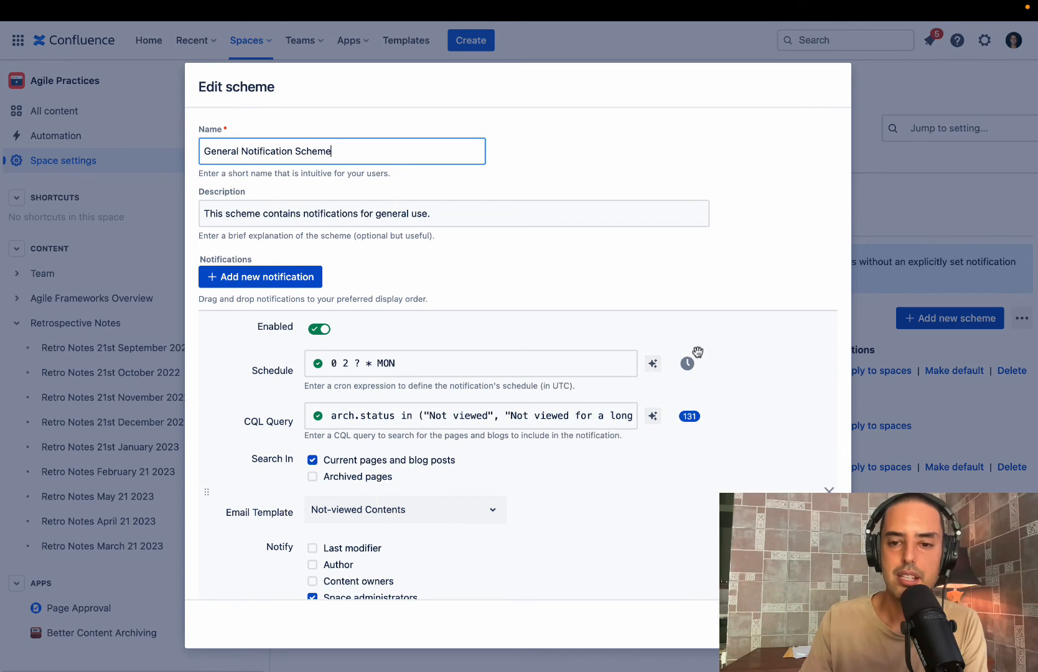
{"action": "left_click", "coordinate": [687, 365]}
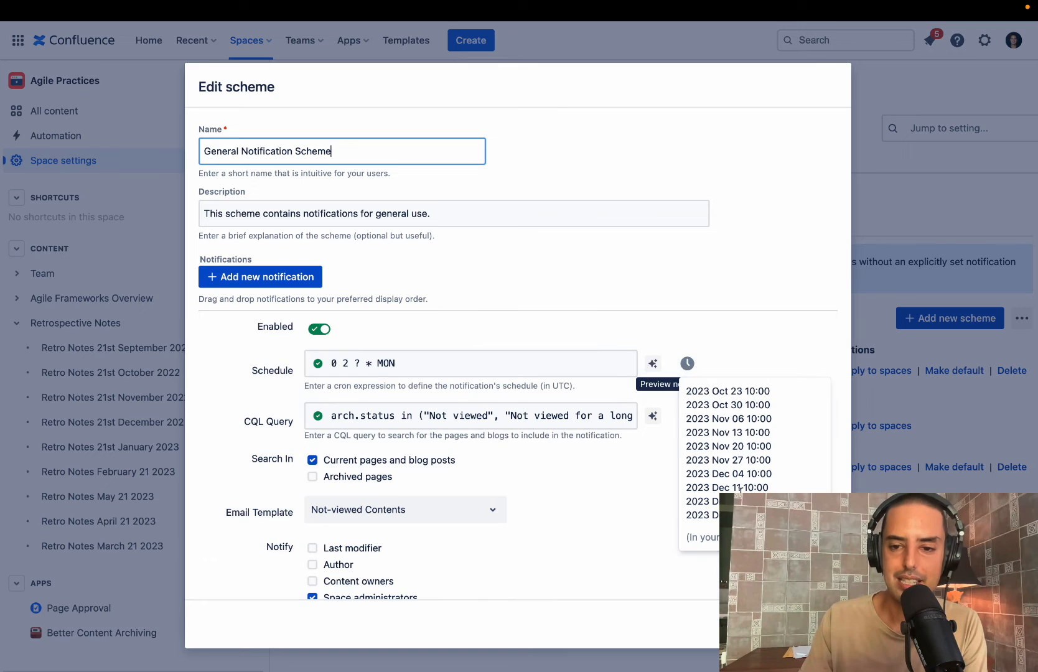
{"action": "left_click", "coordinate": [725, 331]}
{"action": "scroll", "coordinate": [702, 427], "scroll_direction": "down", "scroll_amount": 5}
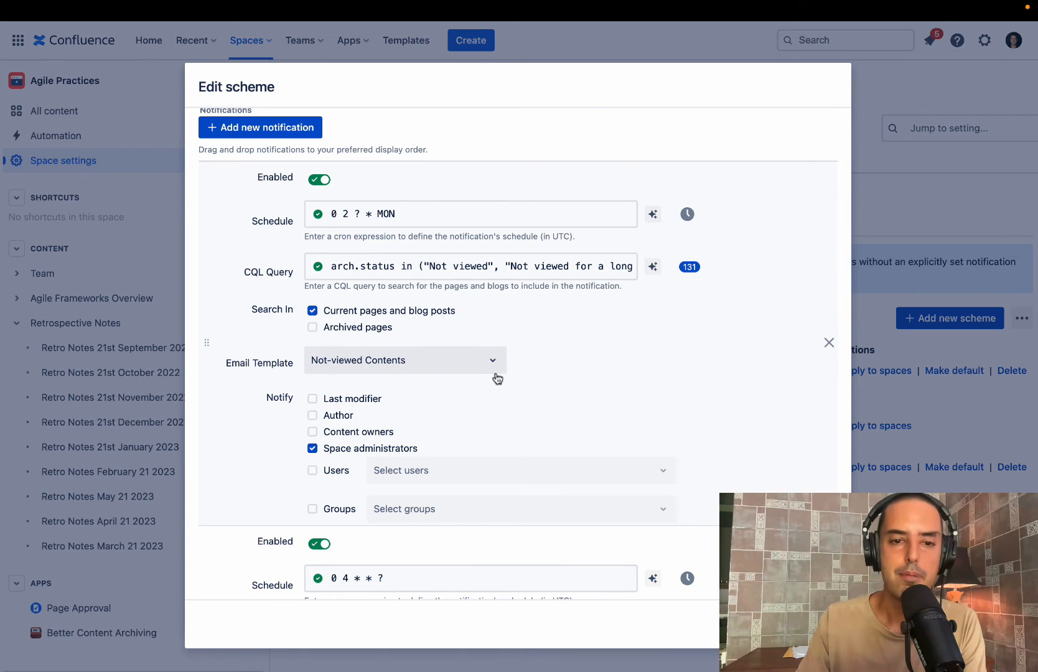
Step: Examine the schedules, queries, email templates and recipients of the not-viewed, expired and to-archive notifications in the General Notification Scheme
{"action": "scroll", "coordinate": [229, 315], "scroll_direction": "up", "scroll_amount": 1}
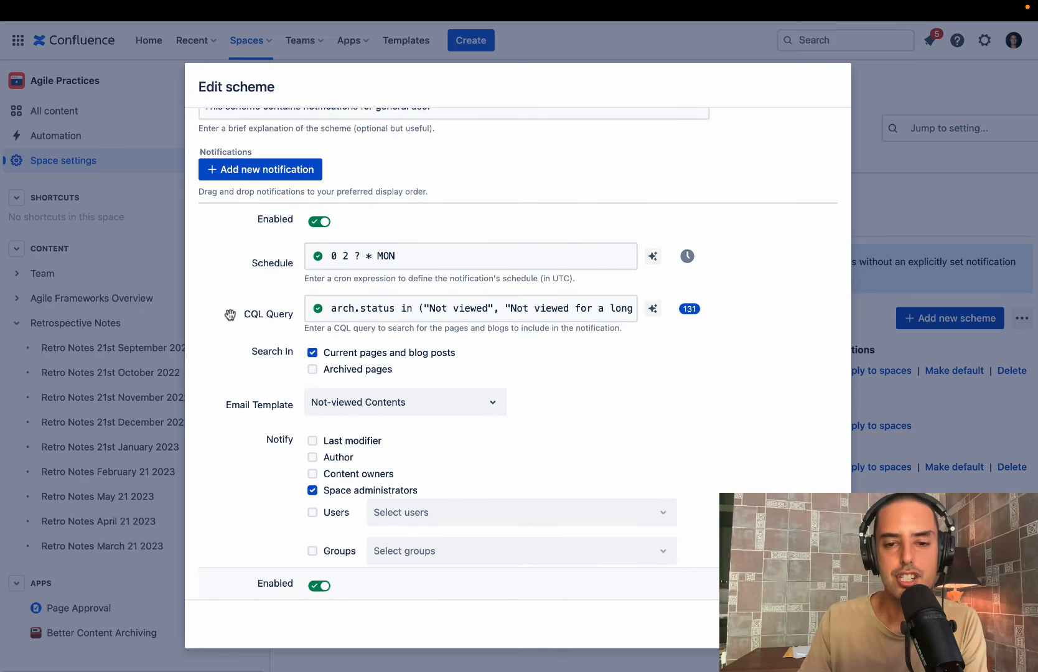
{"action": "scroll", "coordinate": [229, 314], "scroll_direction": "down", "scroll_amount": 1}
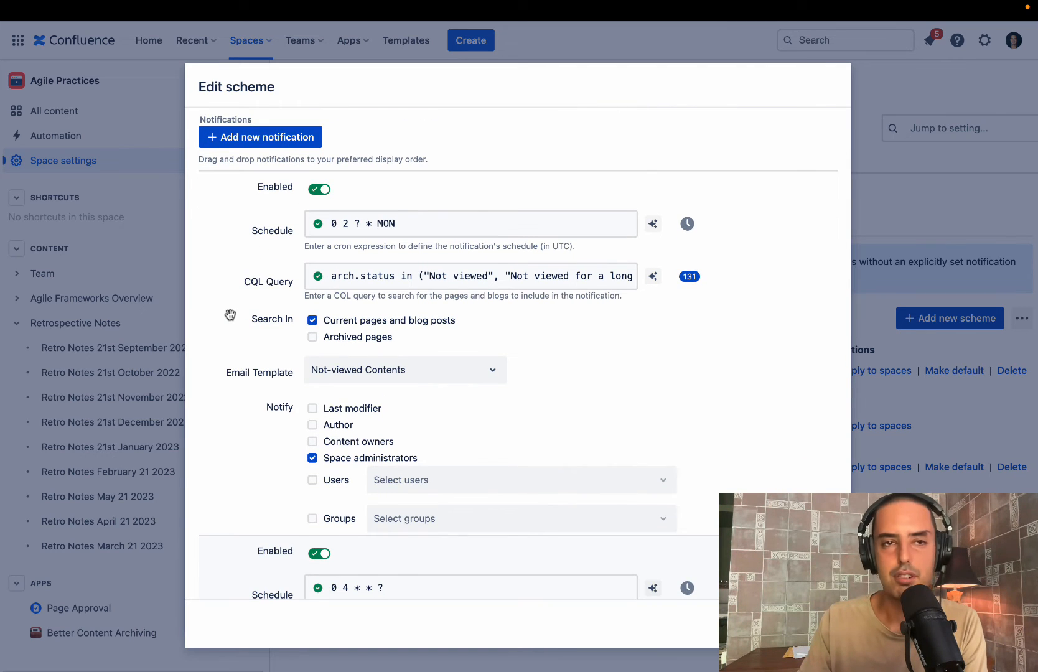
{"action": "scroll", "coordinate": [229, 315], "scroll_direction": "down", "scroll_amount": 1}
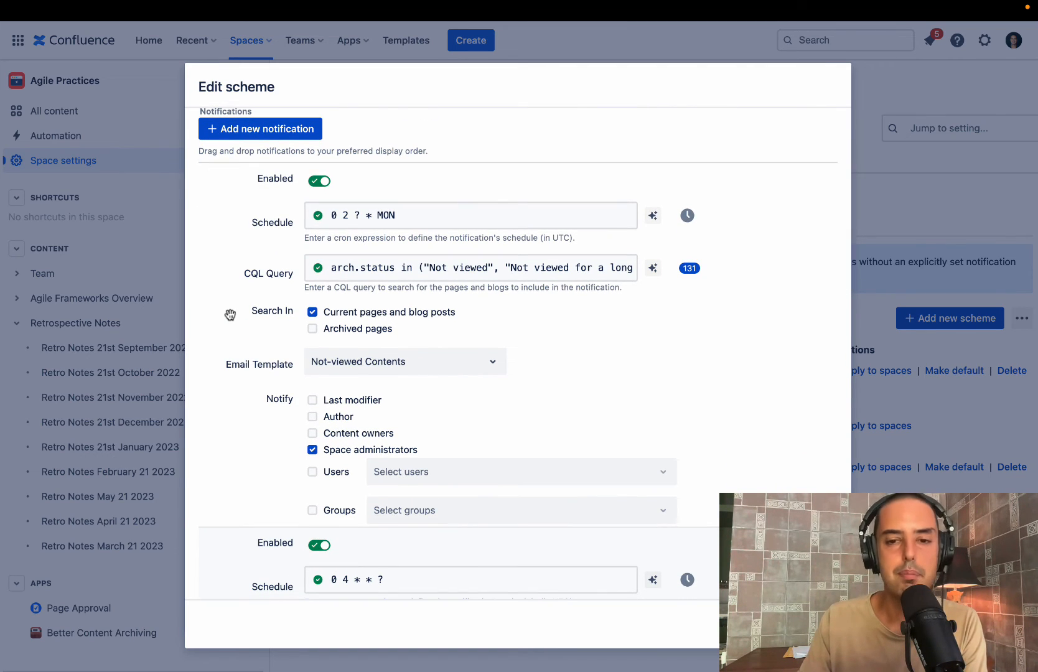
{"action": "scroll", "coordinate": [230, 315], "scroll_direction": "down", "scroll_amount": 1}
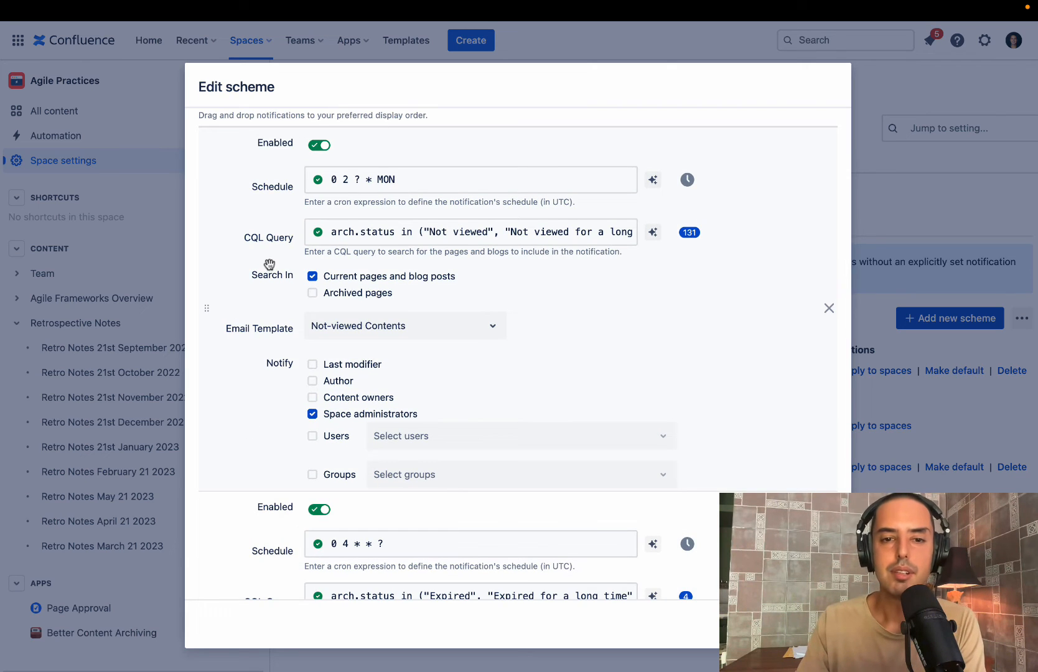
{"action": "scroll", "coordinate": [271, 266], "scroll_direction": "down", "scroll_amount": 4}
{"action": "scroll", "coordinate": [269, 265], "scroll_direction": "down", "scroll_amount": 5}
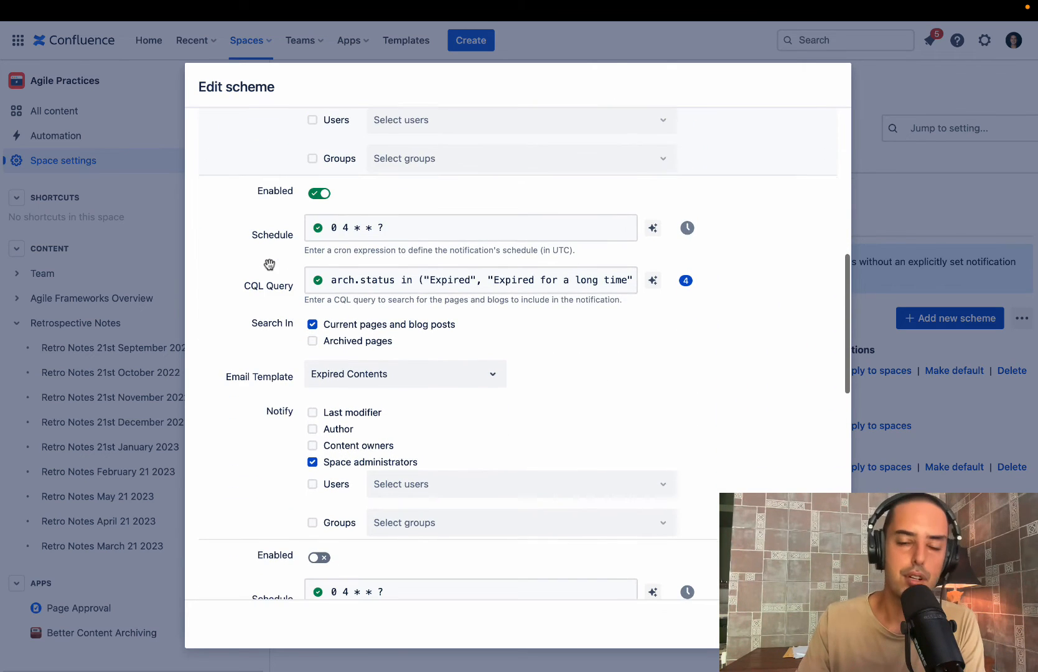
{"action": "scroll", "coordinate": [234, 320], "scroll_direction": "down", "scroll_amount": 8}
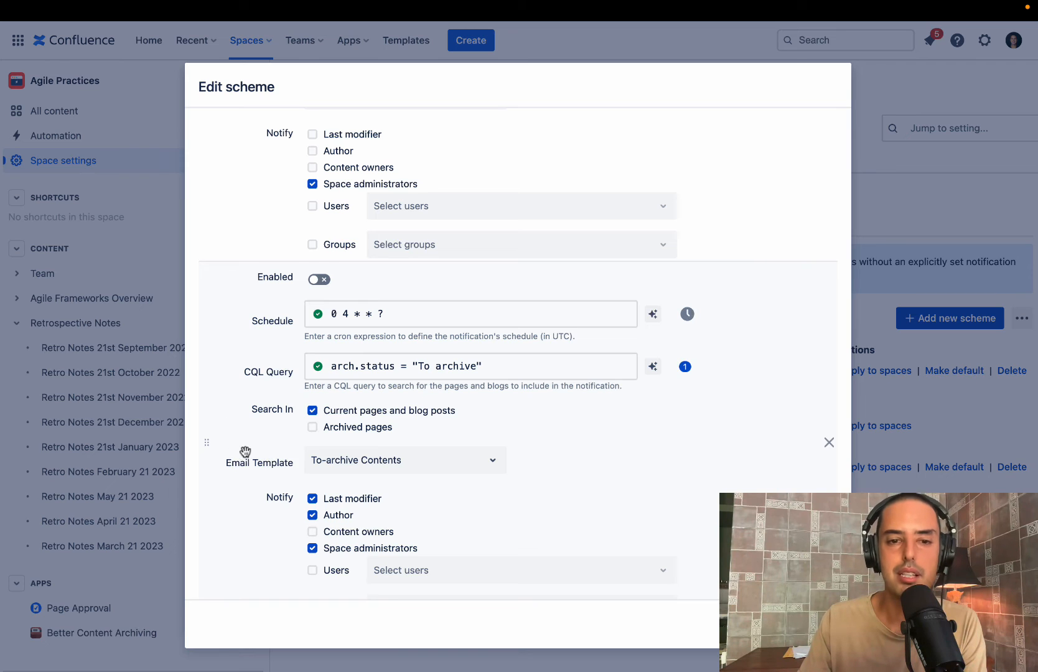
{"action": "scroll", "coordinate": [245, 452], "scroll_direction": "up", "scroll_amount": 10}
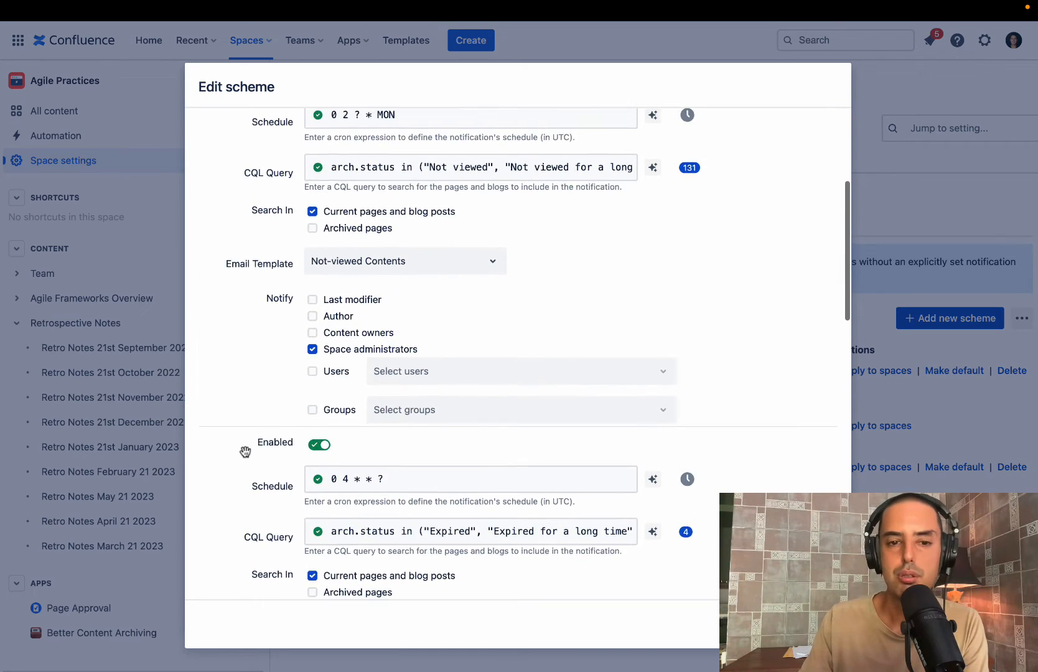
{"action": "scroll", "coordinate": [245, 452], "scroll_direction": "up", "scroll_amount": 3}
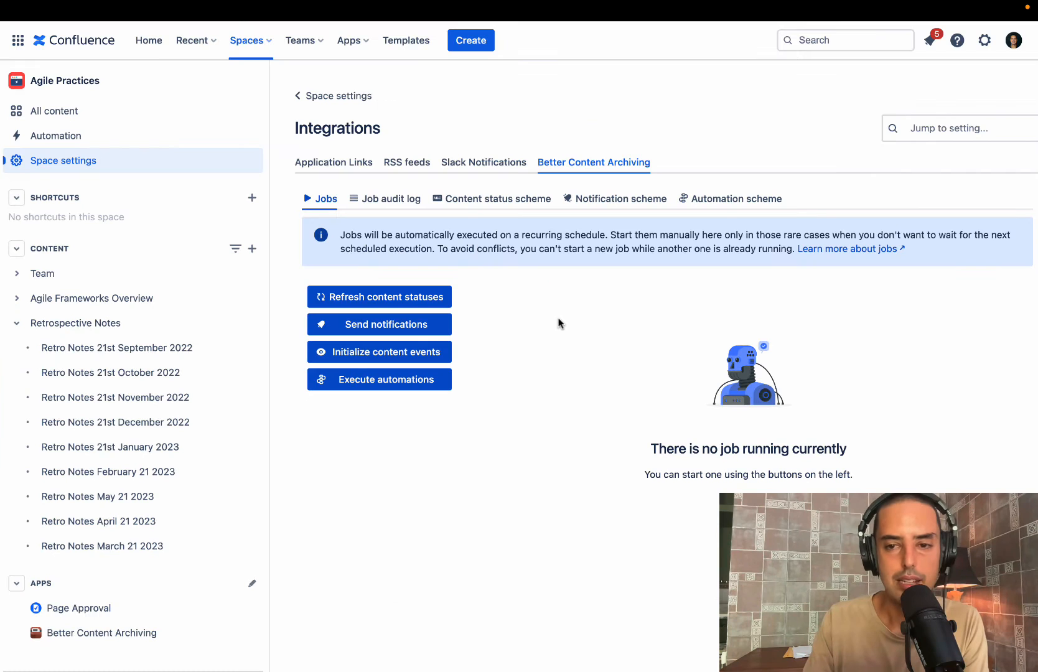
Step: View the space's Better Content Archiving automation scheme, and separately open Confluence's built-in automation template for adding labels when a certain author publishes a page
{"action": "left_click", "coordinate": [735, 201]}
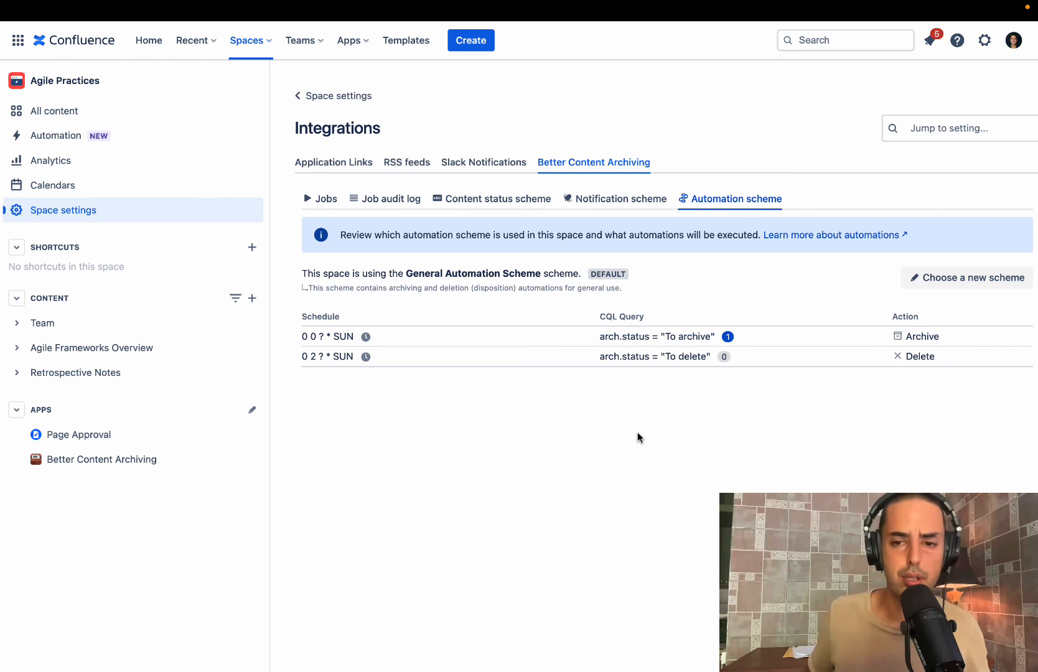
{"action": "right_click", "coordinate": [57, 147]}
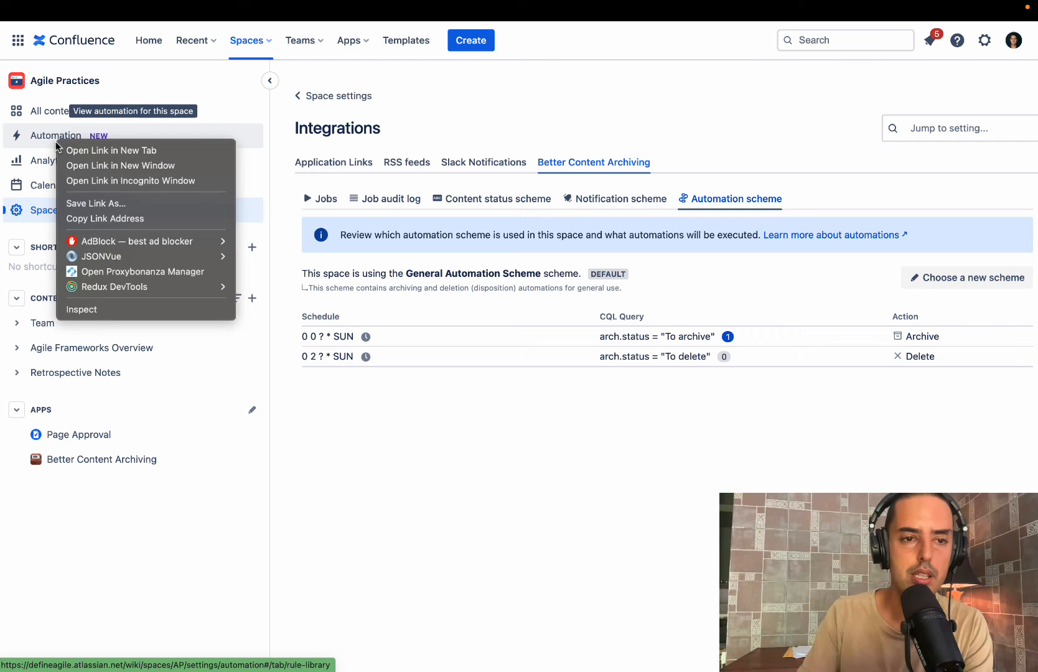
{"action": "left_click", "coordinate": [87, 163]}
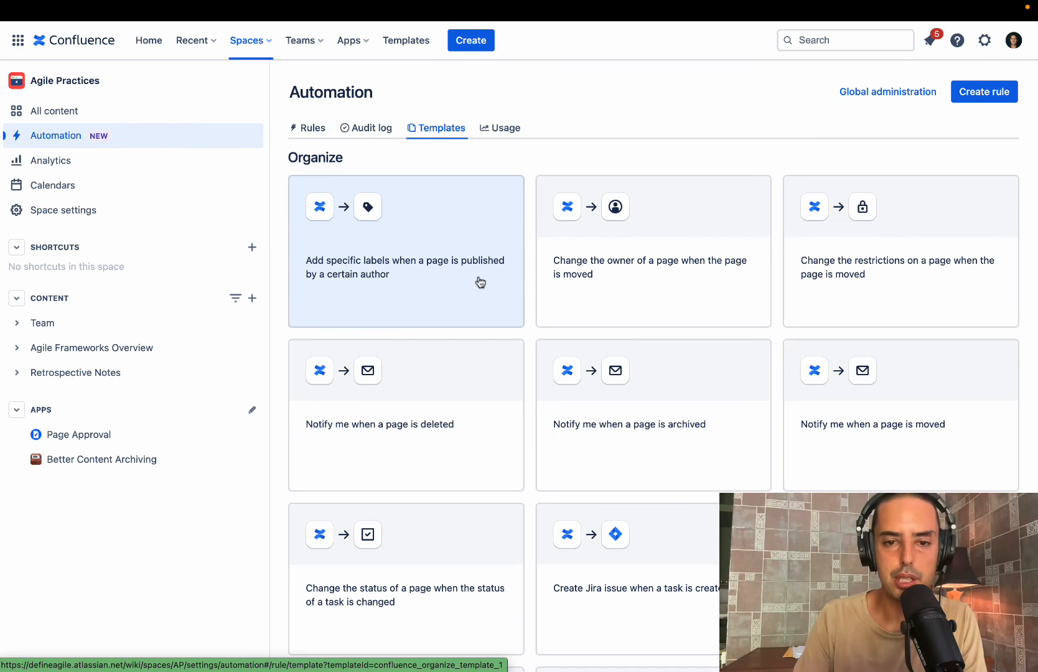
{"action": "left_click", "coordinate": [455, 282]}
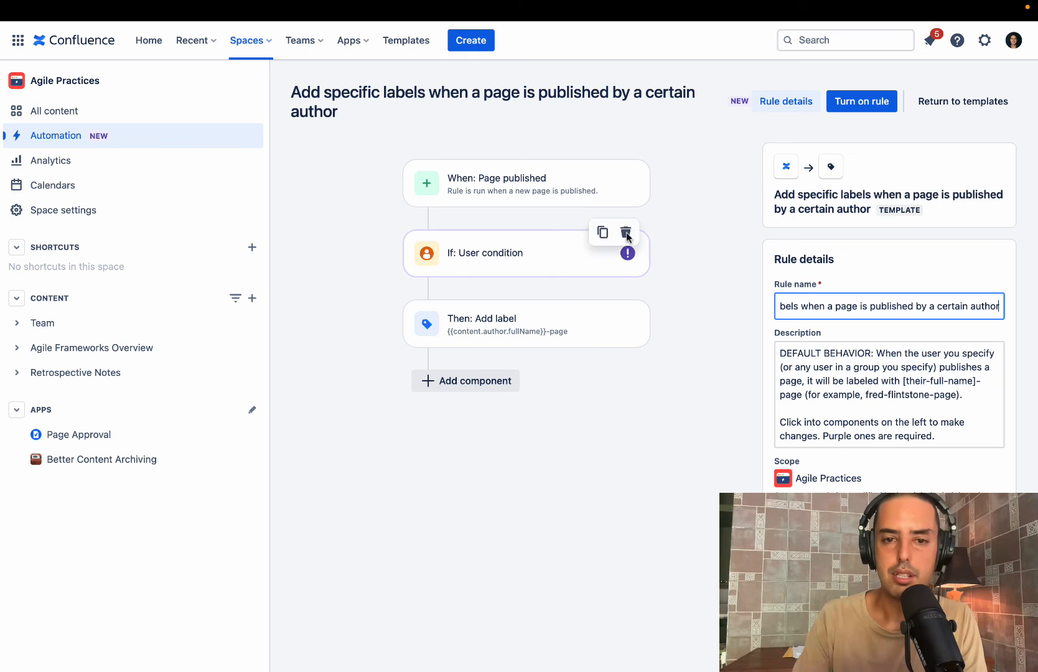
{"action": "mouse_move", "coordinate": [579, 310]}
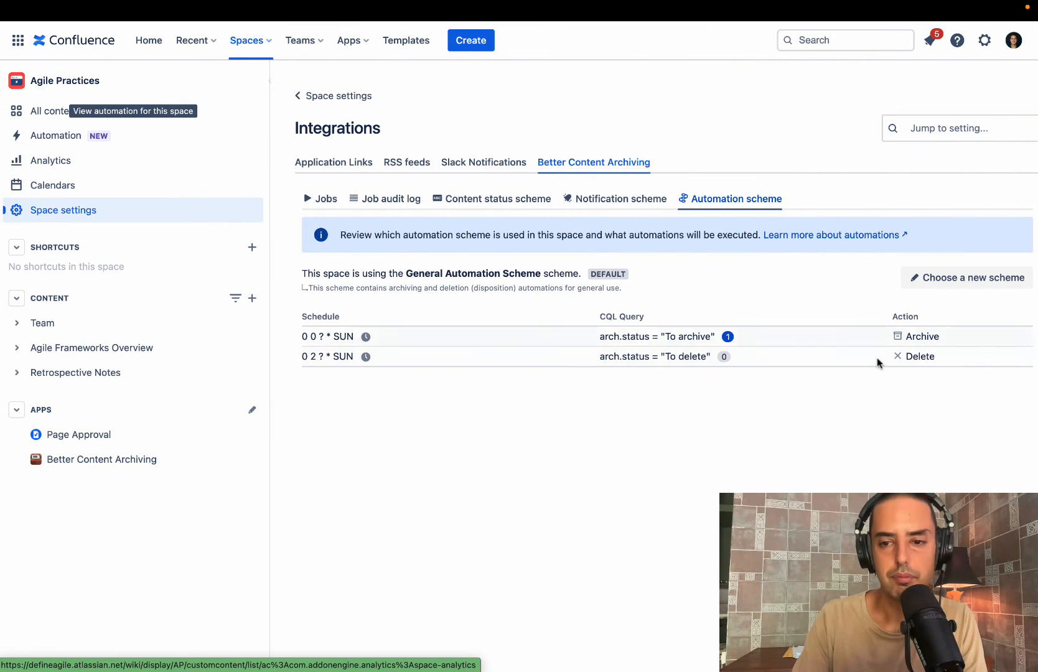
Step: Go to the management page for Better Content Archiving's automation schemes and open the General Automation Scheme for editing
{"action": "left_click", "coordinate": [969, 281]}
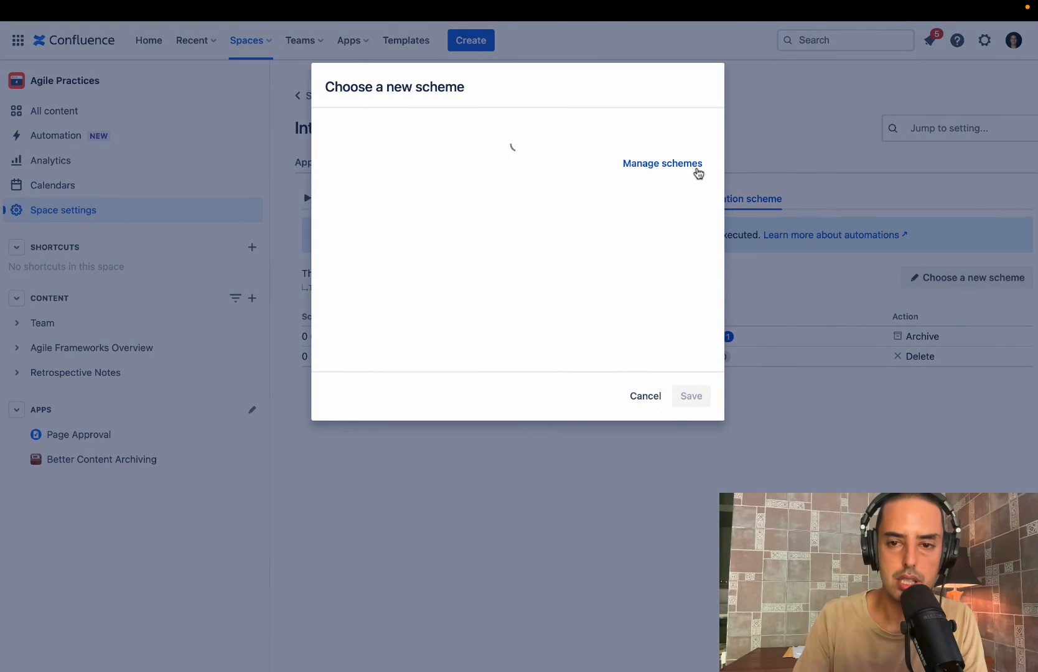
{"action": "left_click", "coordinate": [656, 168]}
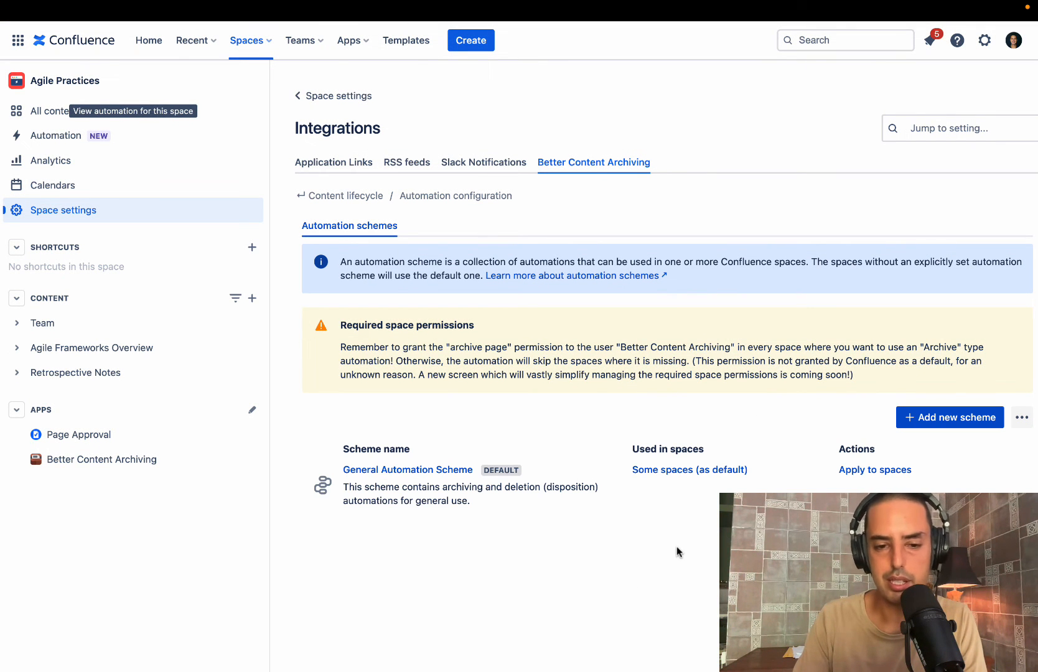
{"action": "left_click", "coordinate": [420, 470]}
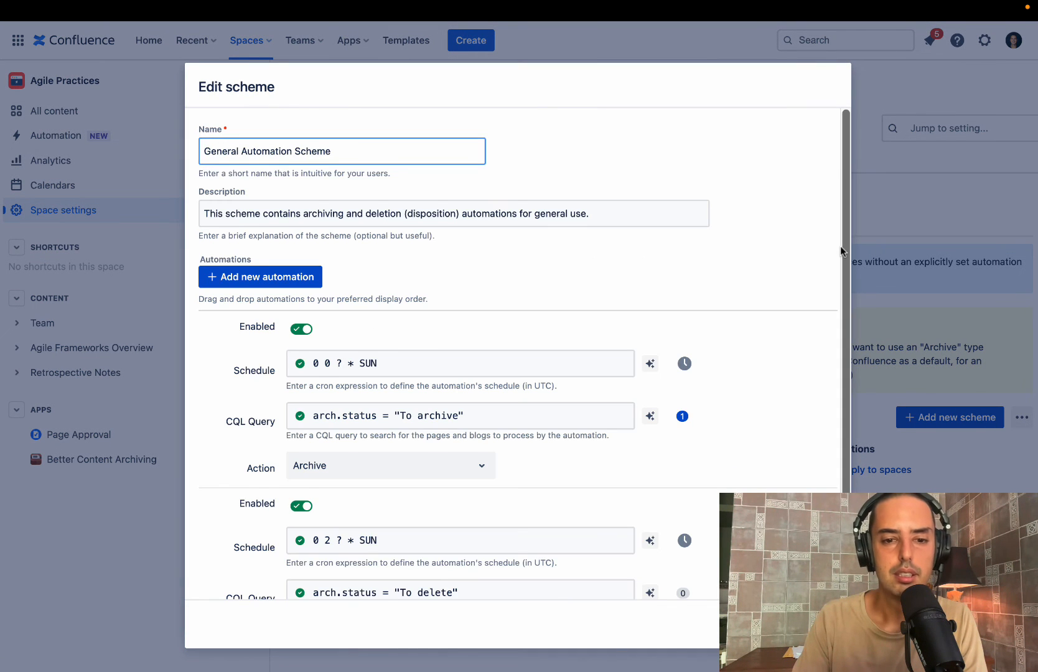
Step: Review the scheme's Sunday archive and delete automations and the actions available for the archive automation, and close the scheme editor
{"action": "scroll", "coordinate": [839, 249], "scroll_direction": "down", "scroll_amount": 3}
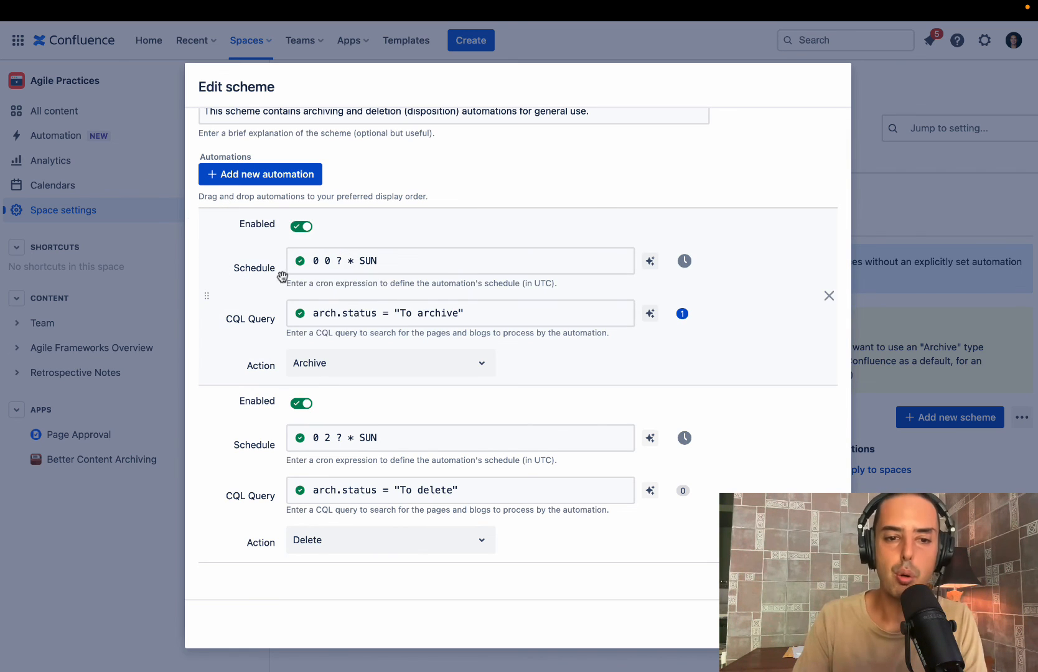
{"action": "left_click", "coordinate": [333, 372]}
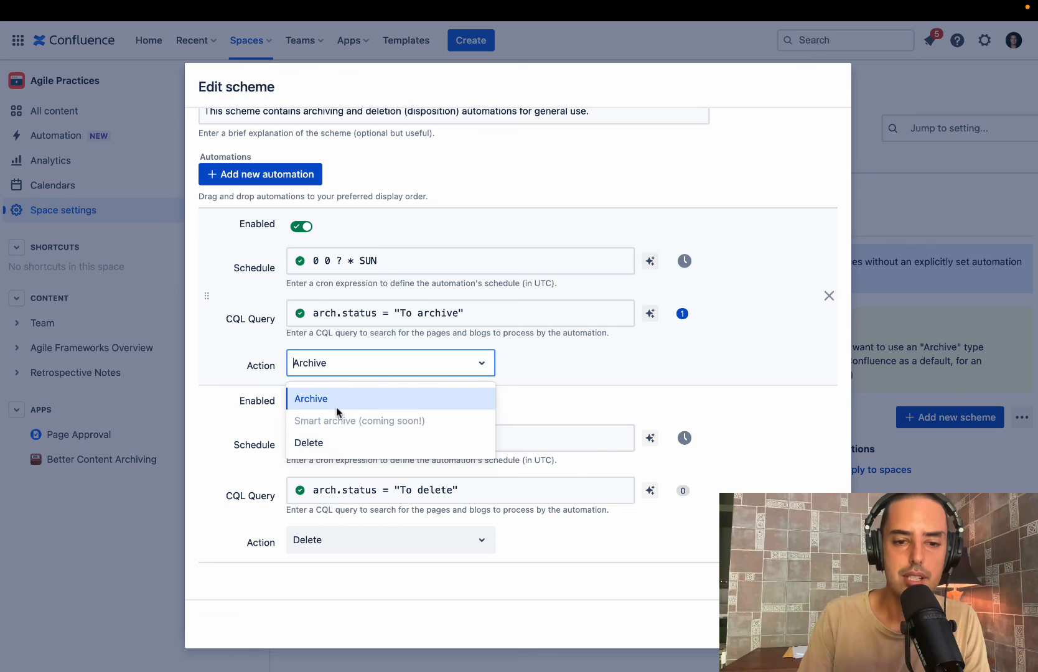
{"action": "left_click", "coordinate": [486, 363]}
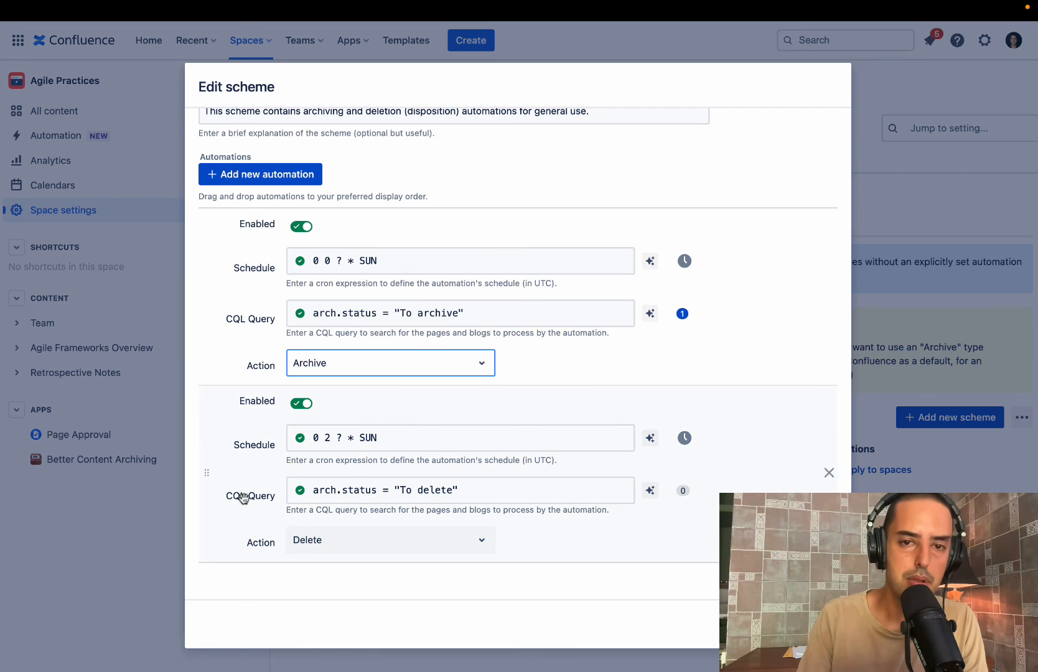
{"action": "scroll", "coordinate": [237, 418], "scroll_direction": "up", "scroll_amount": 2}
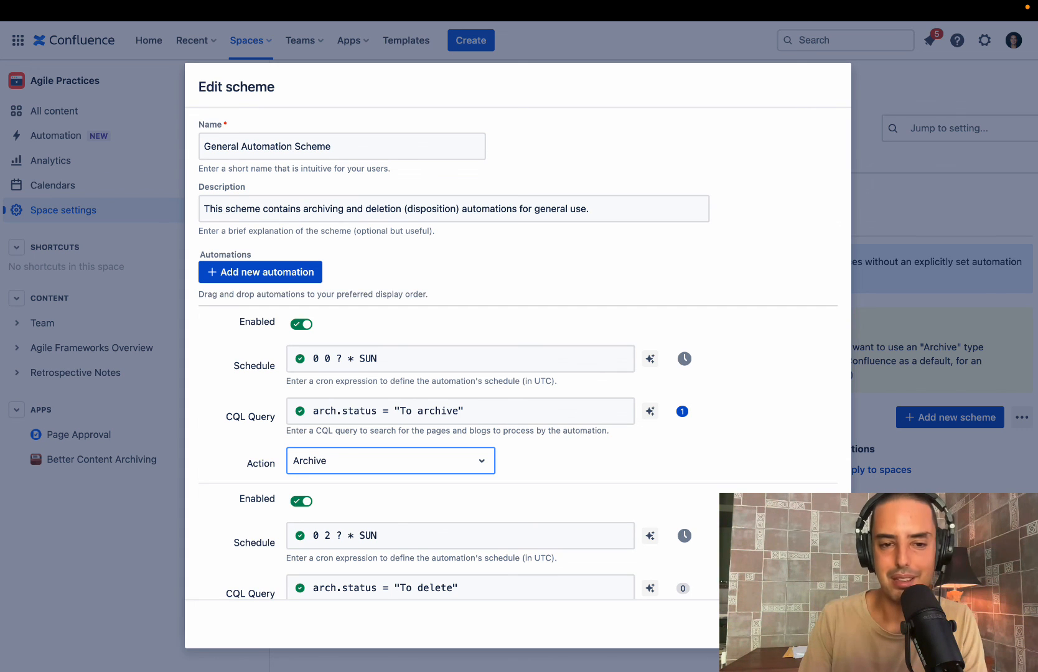
{"action": "left_click", "coordinate": [774, 624]}
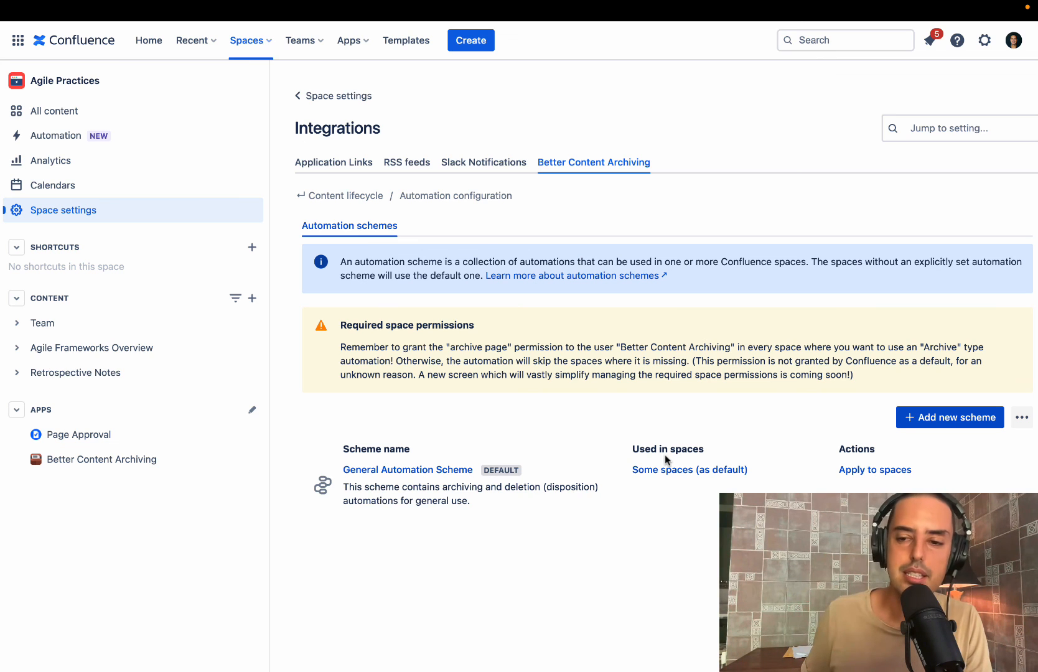